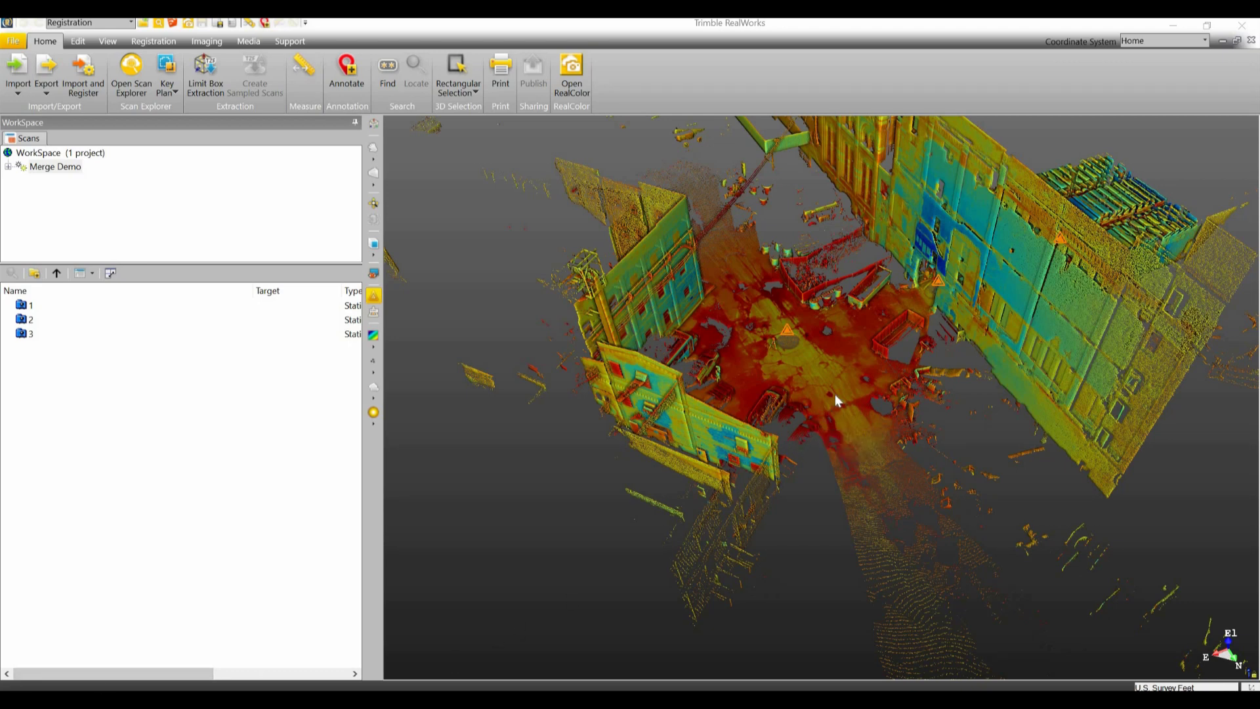
mouse_move(835, 395)
mouse_move(866, 357)
mouse_down()
mouse_move(1066, 360)
mouse_move(1155, 340)
mouse_up()
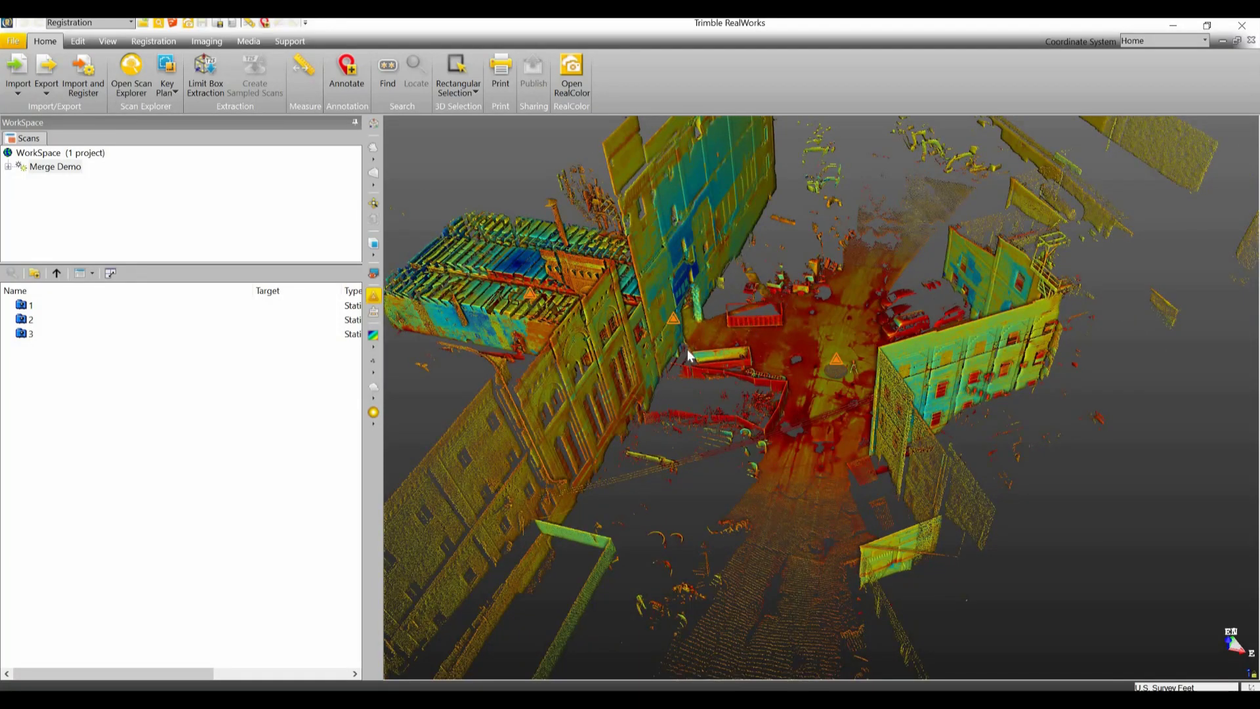
mouse_move(692, 358)
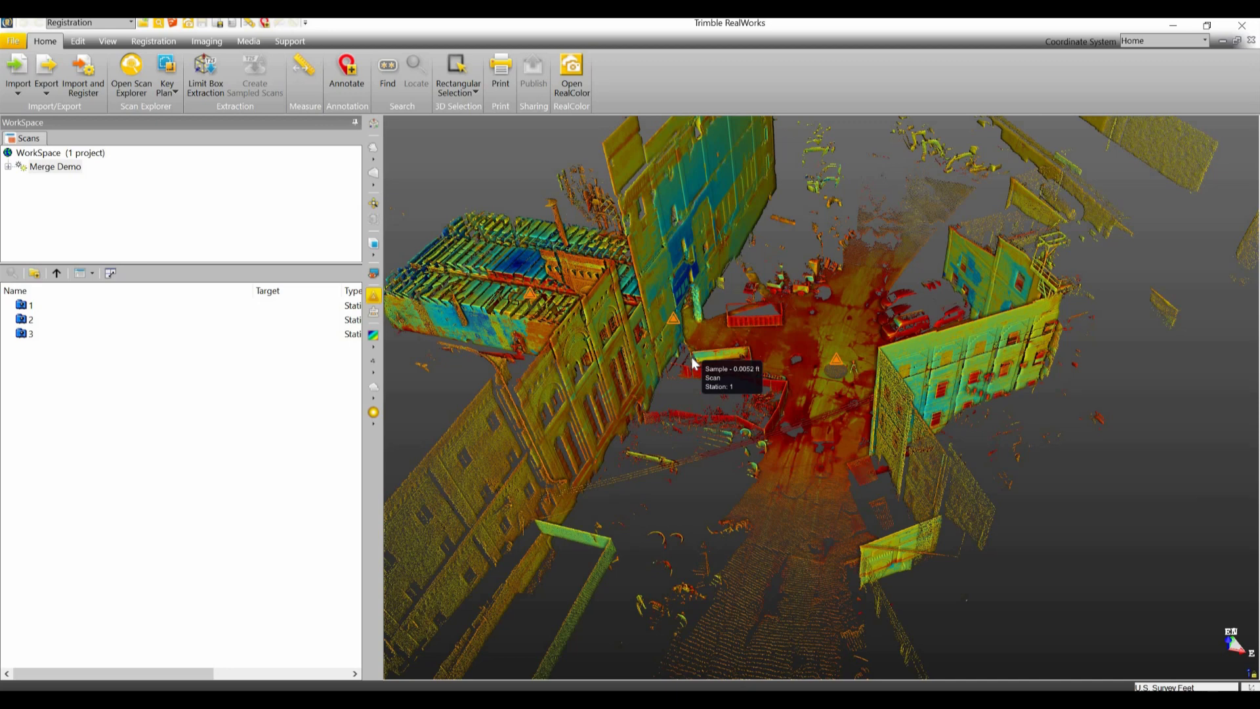
scroll(750, 315, down, 3)
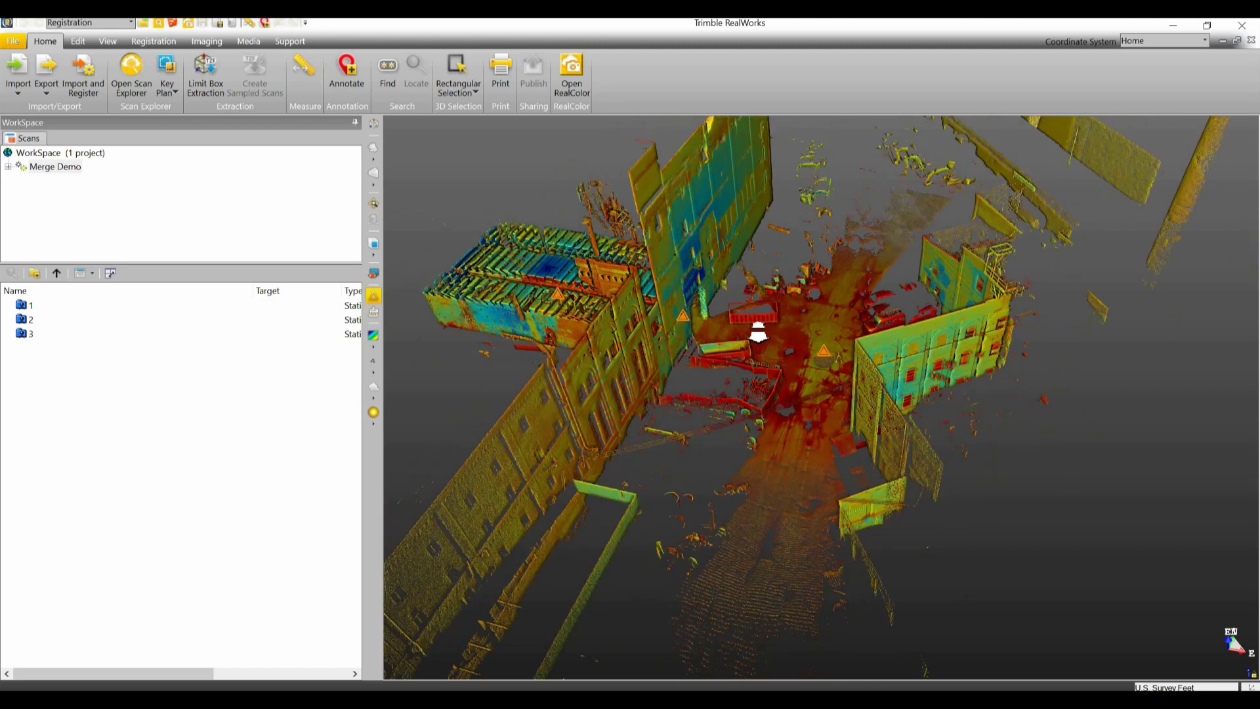
drag(779, 333, 893, 317)
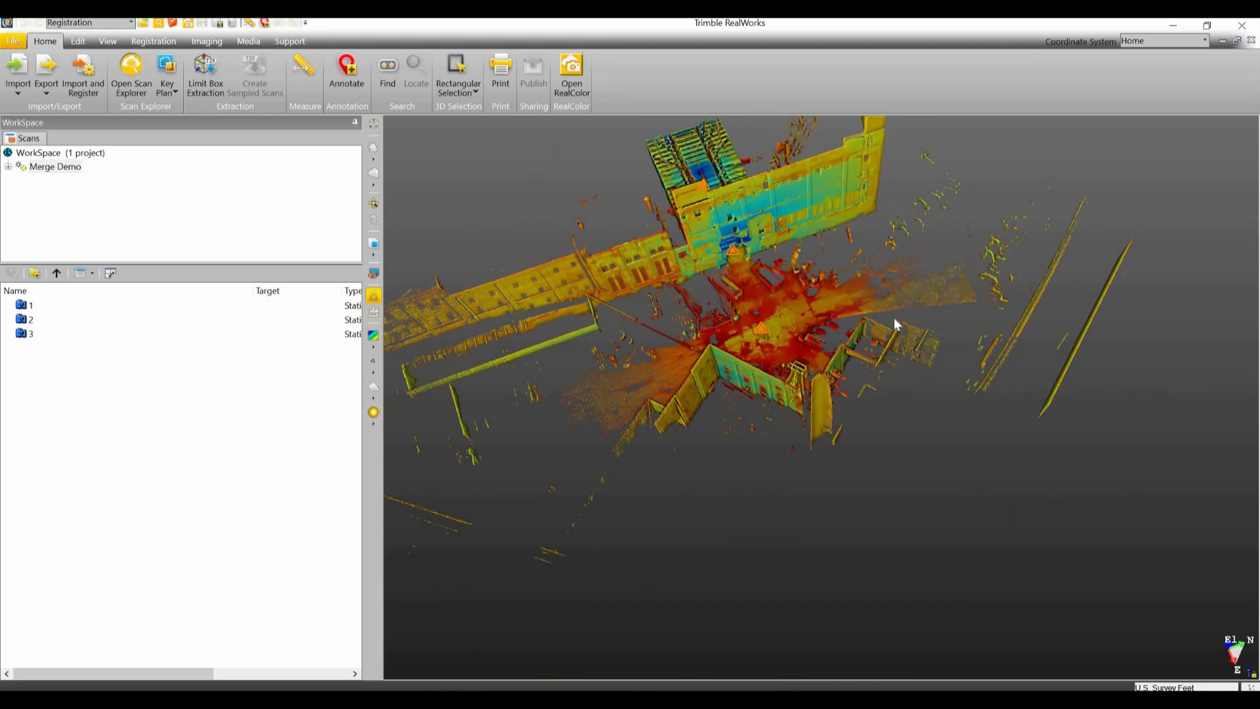
- Import the project file zjb tx8 outside.rwp into the workspace as a second project
click(34, 155)
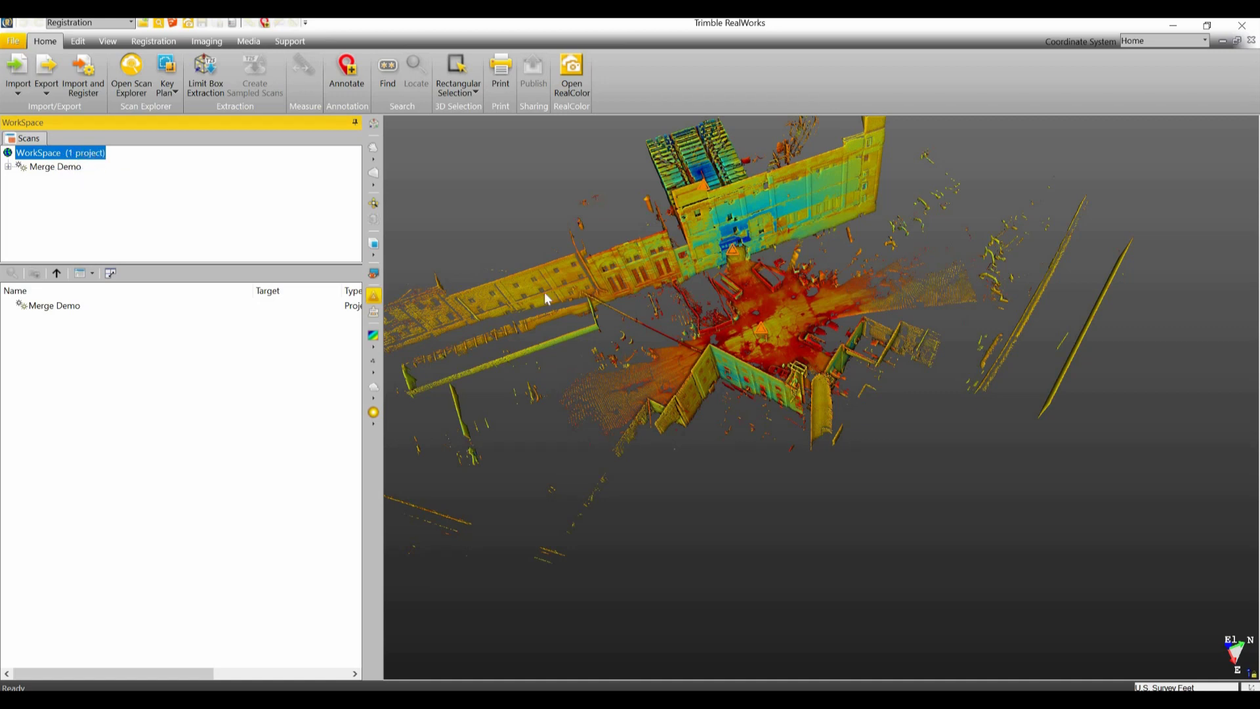
drag(817, 289, 708, 275)
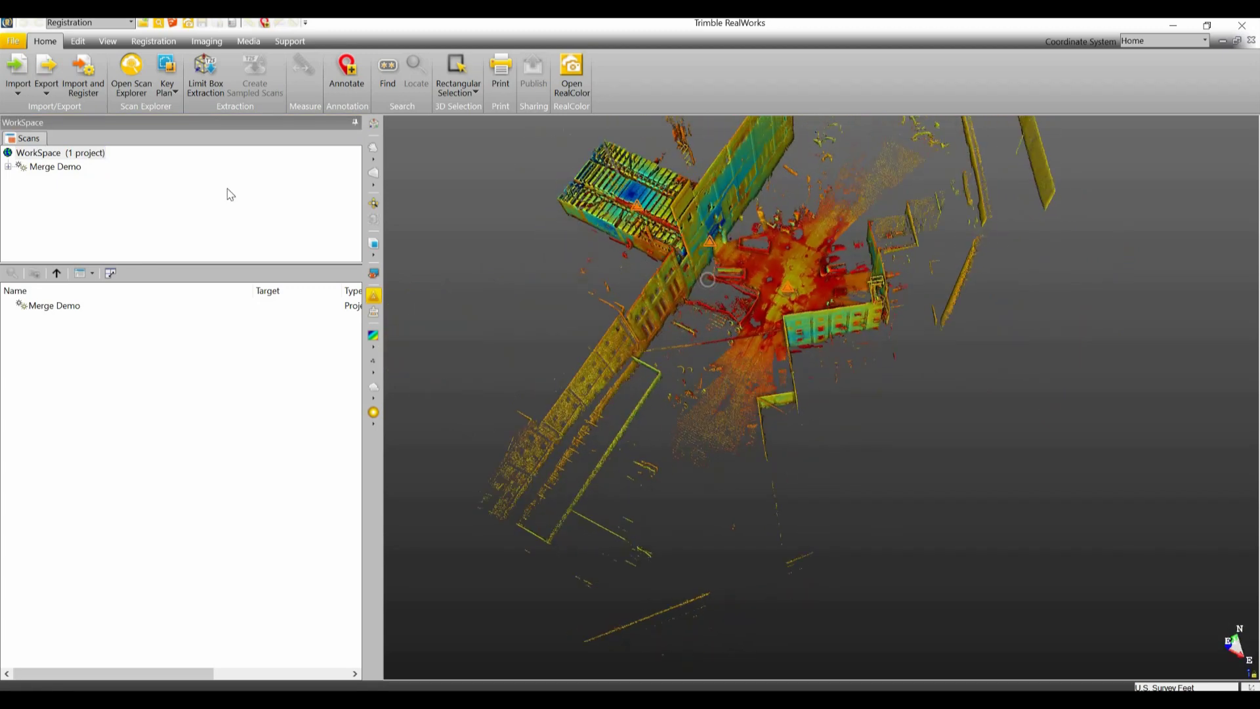
click(22, 81)
click(30, 115)
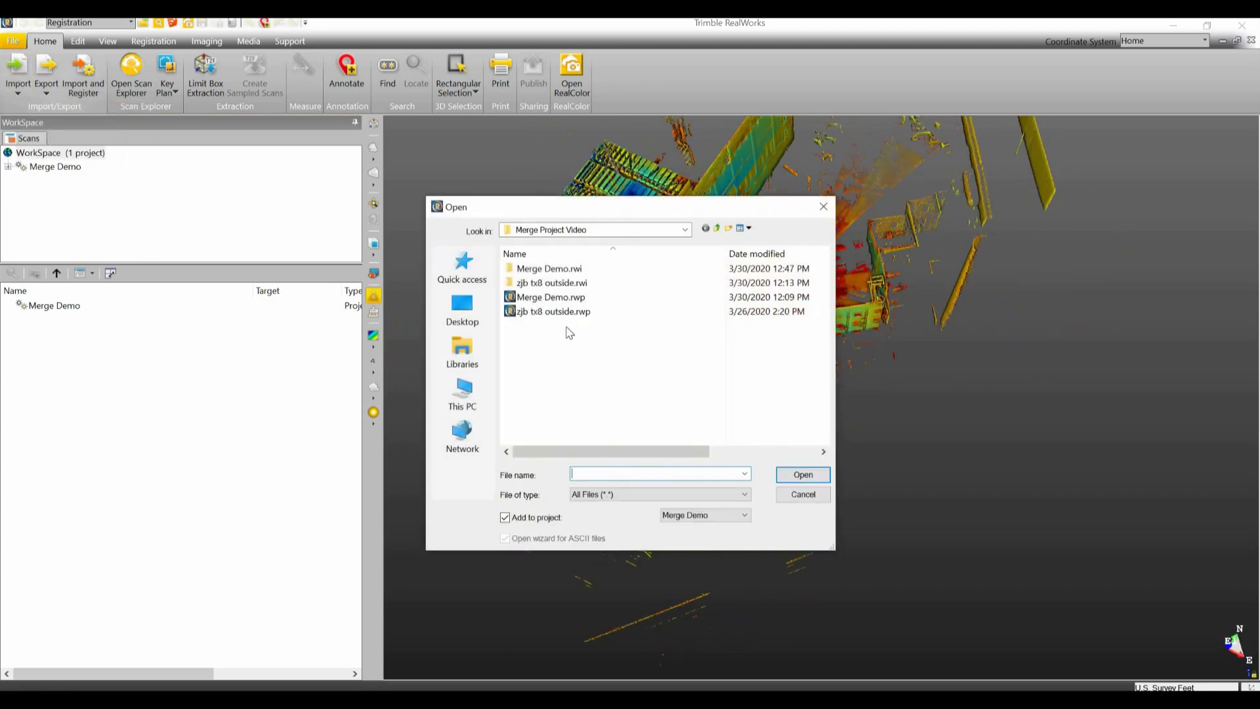
click(577, 312)
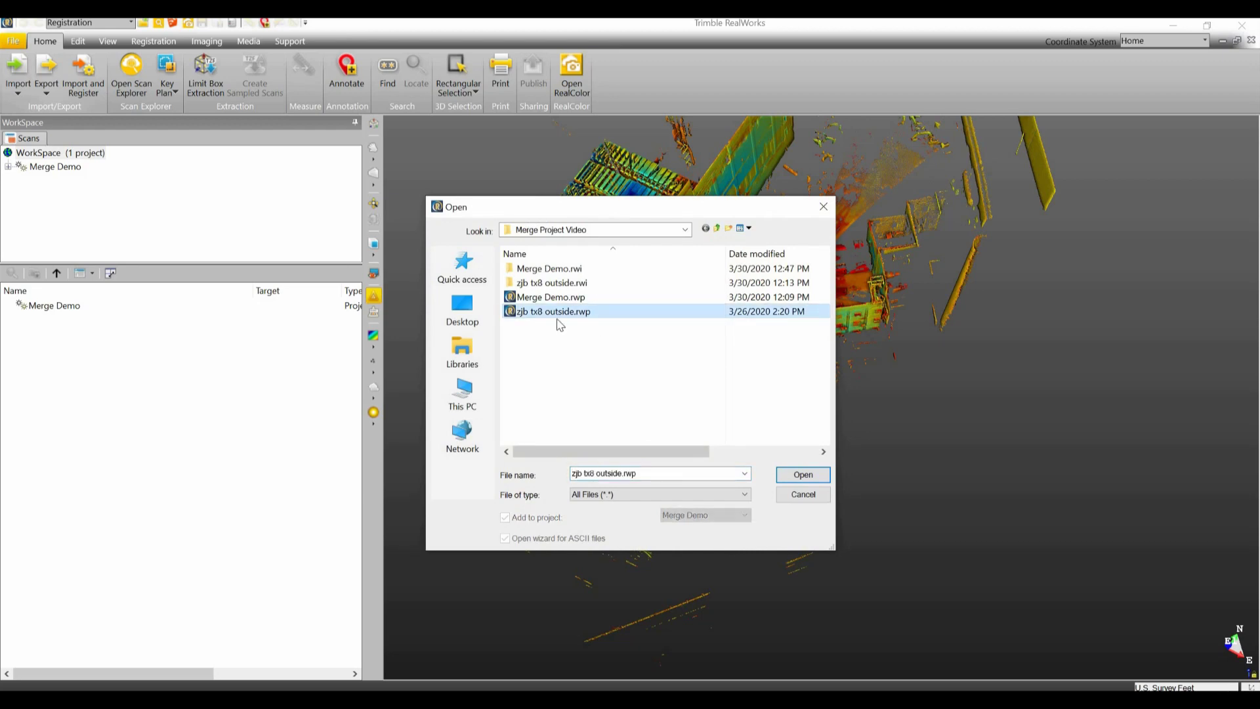
click(810, 475)
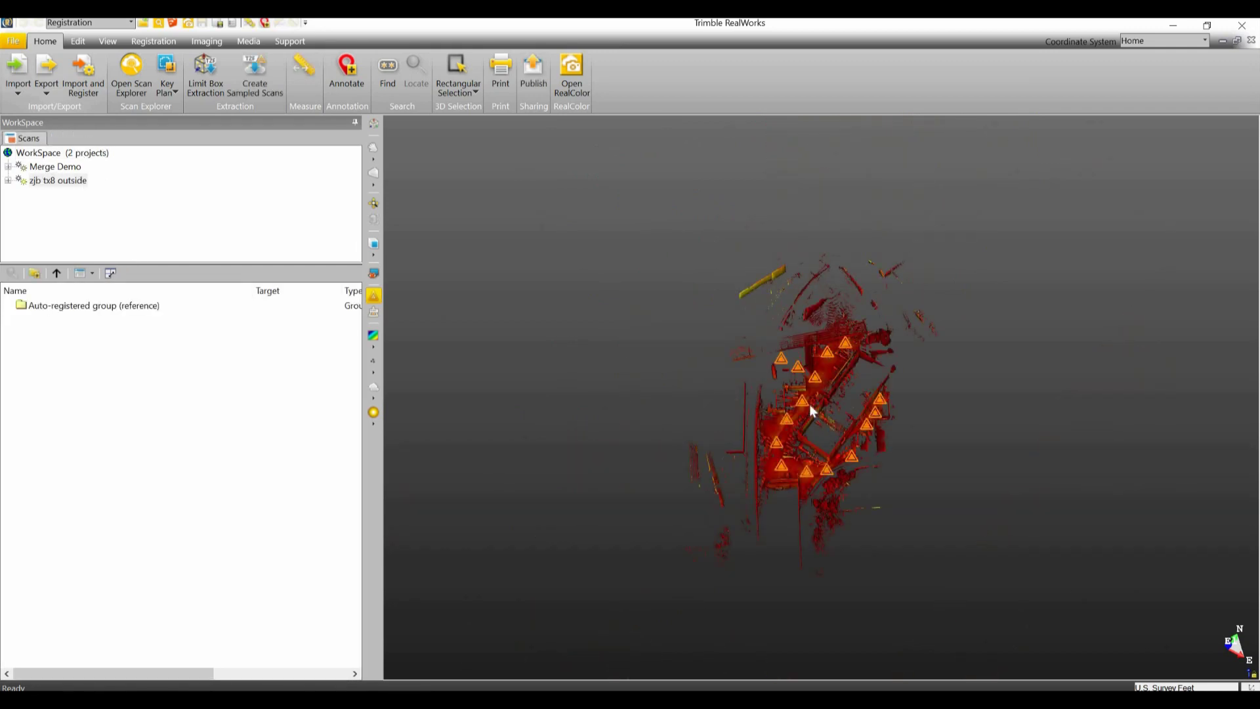
- Display the Merge Demo project's point cloud together with the zjb tx8 outside cloud
scroll(807, 407, up, 5)
drag(866, 405, 718, 331)
middle_drag(806, 407, 864, 429)
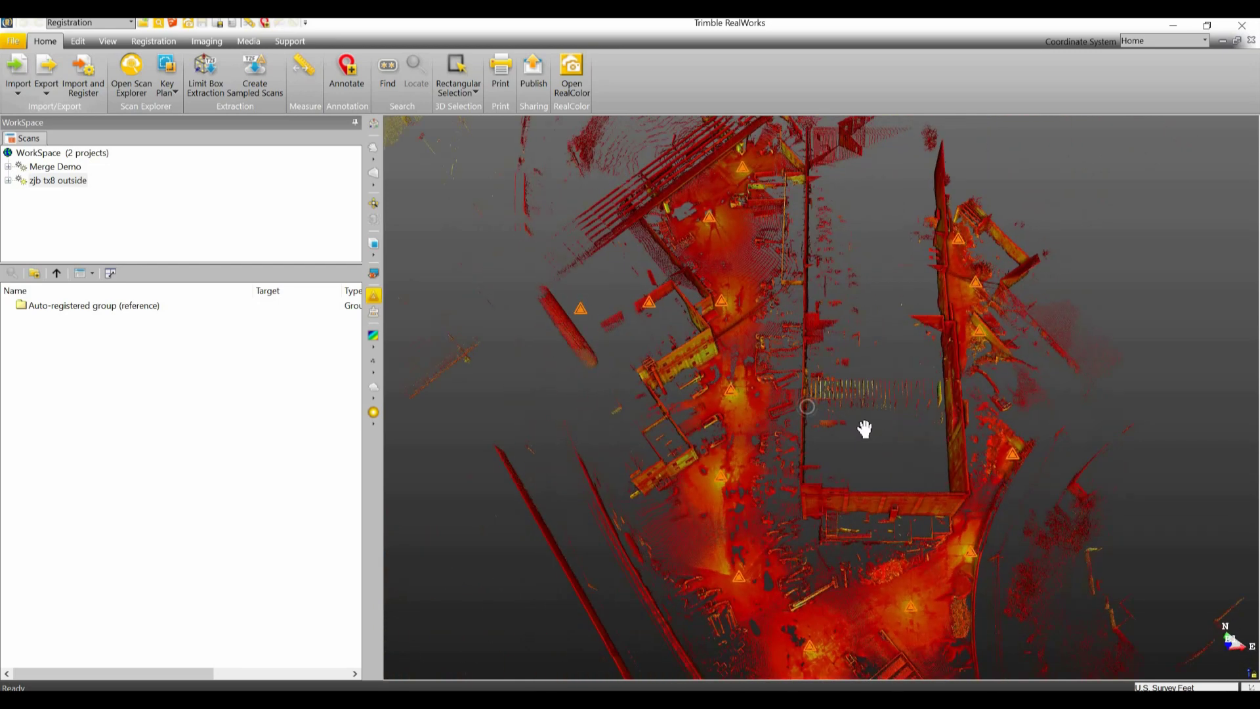
scroll(894, 446, down, 8)
drag(894, 446, 1023, 469)
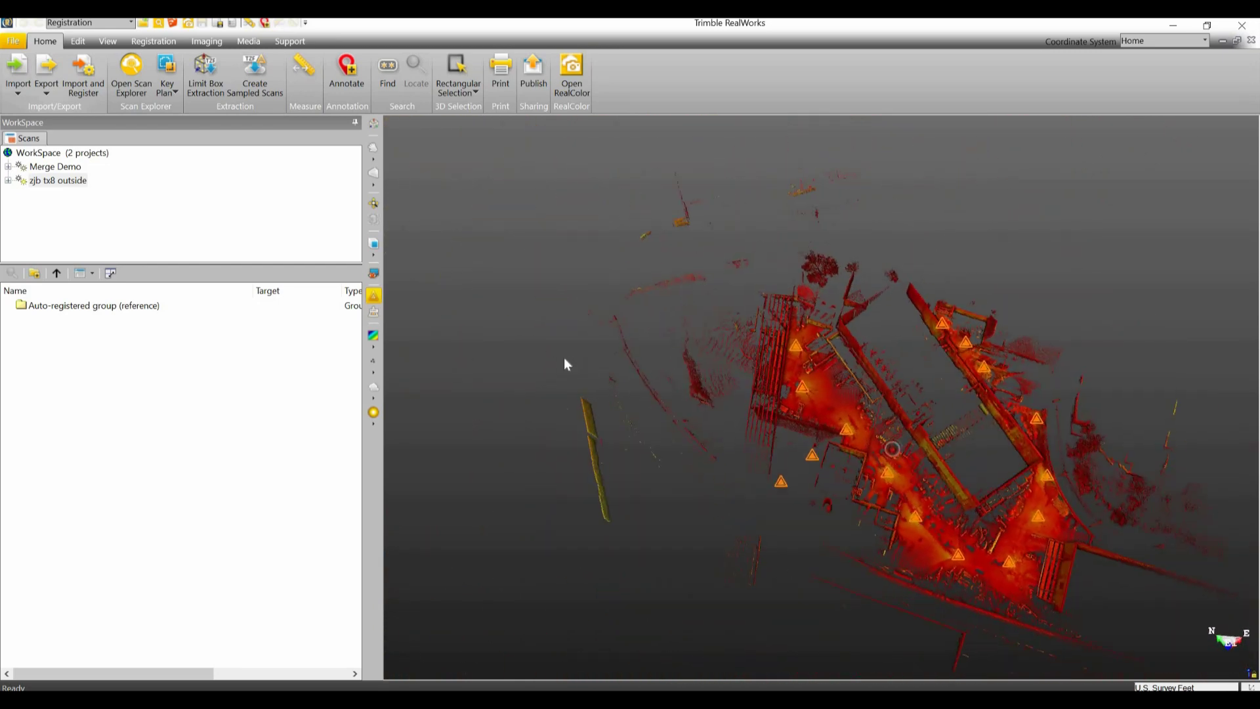
right_click(56, 168)
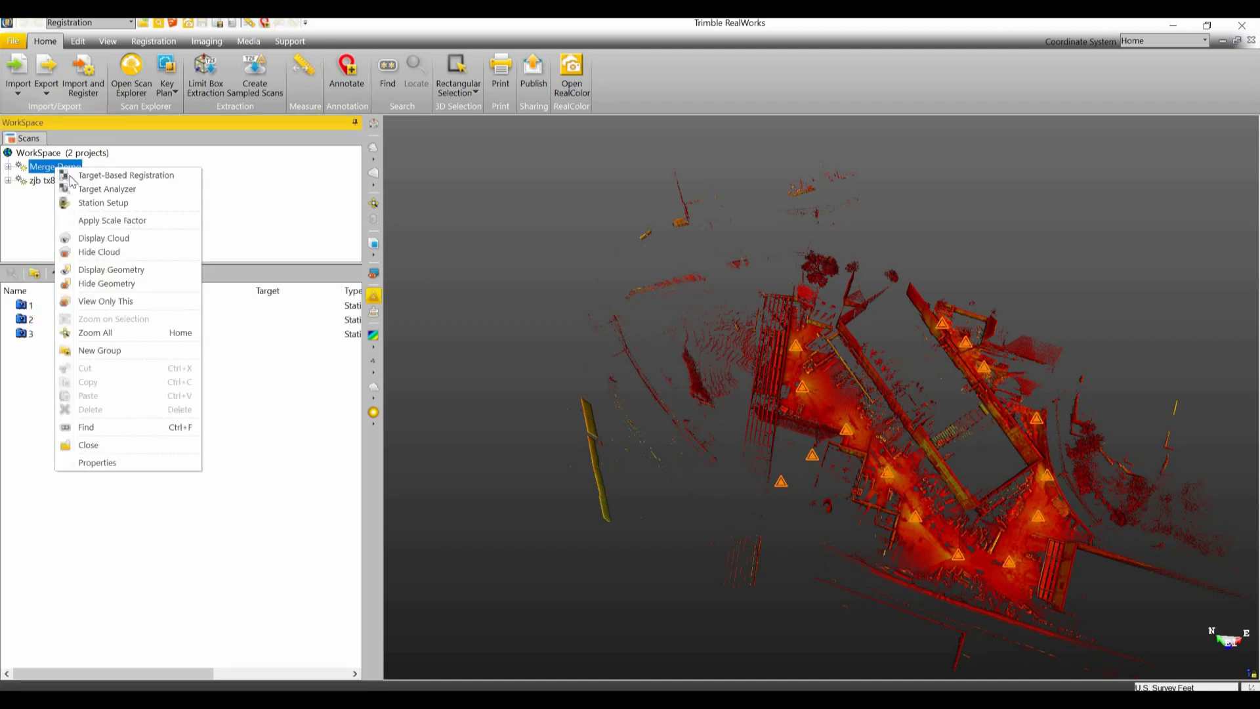
click(111, 237)
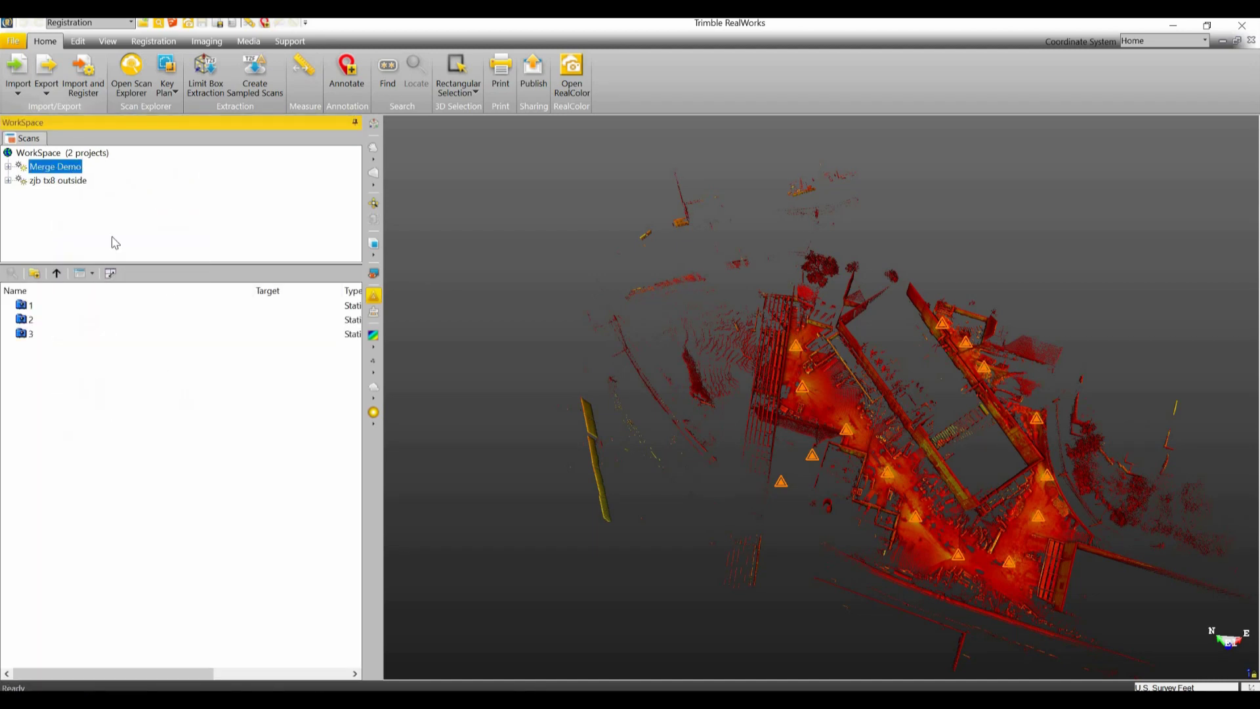
drag(830, 444, 920, 337)
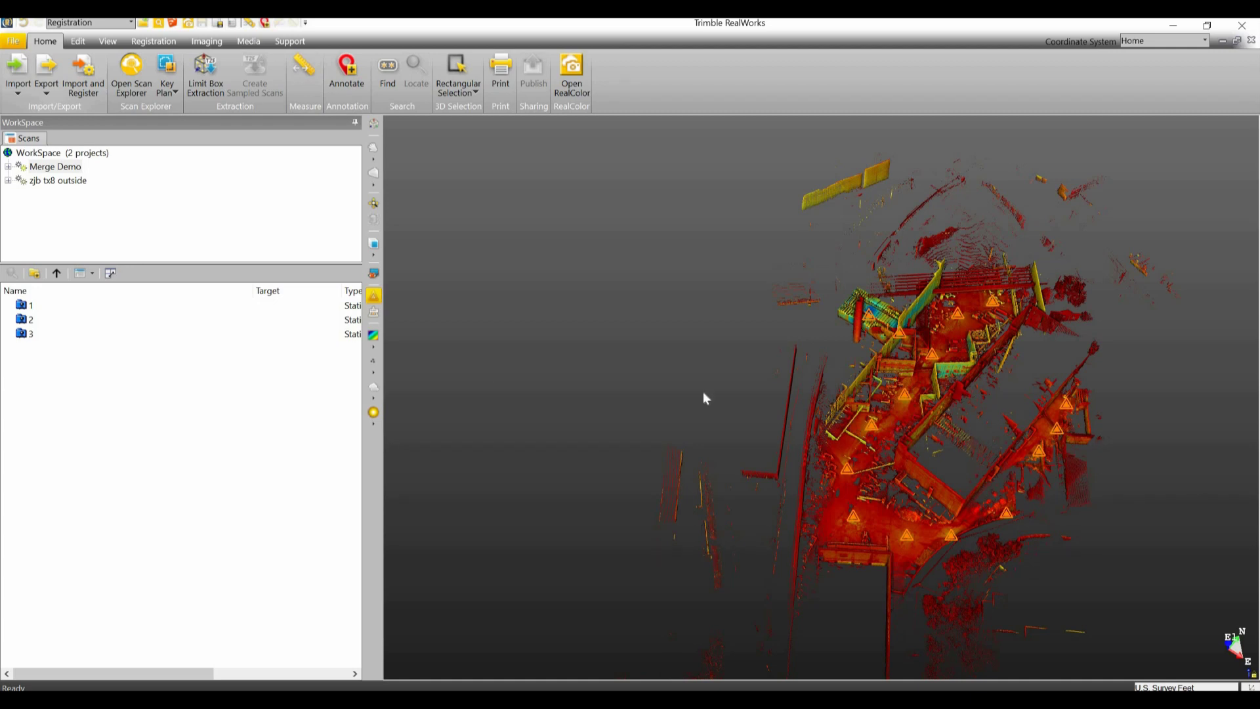
- Merge the Merge Demo and zjb tx8 outside projects into a single project
click(41, 188)
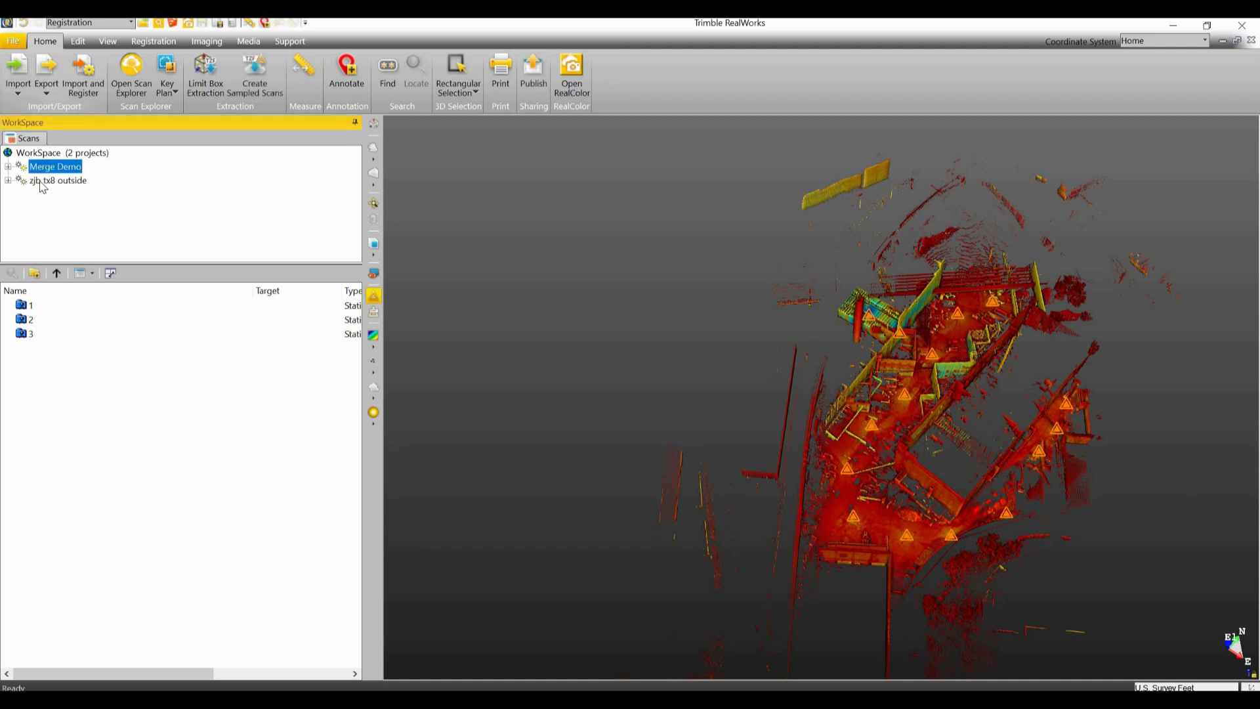
click(44, 177)
click(47, 171)
click(49, 155)
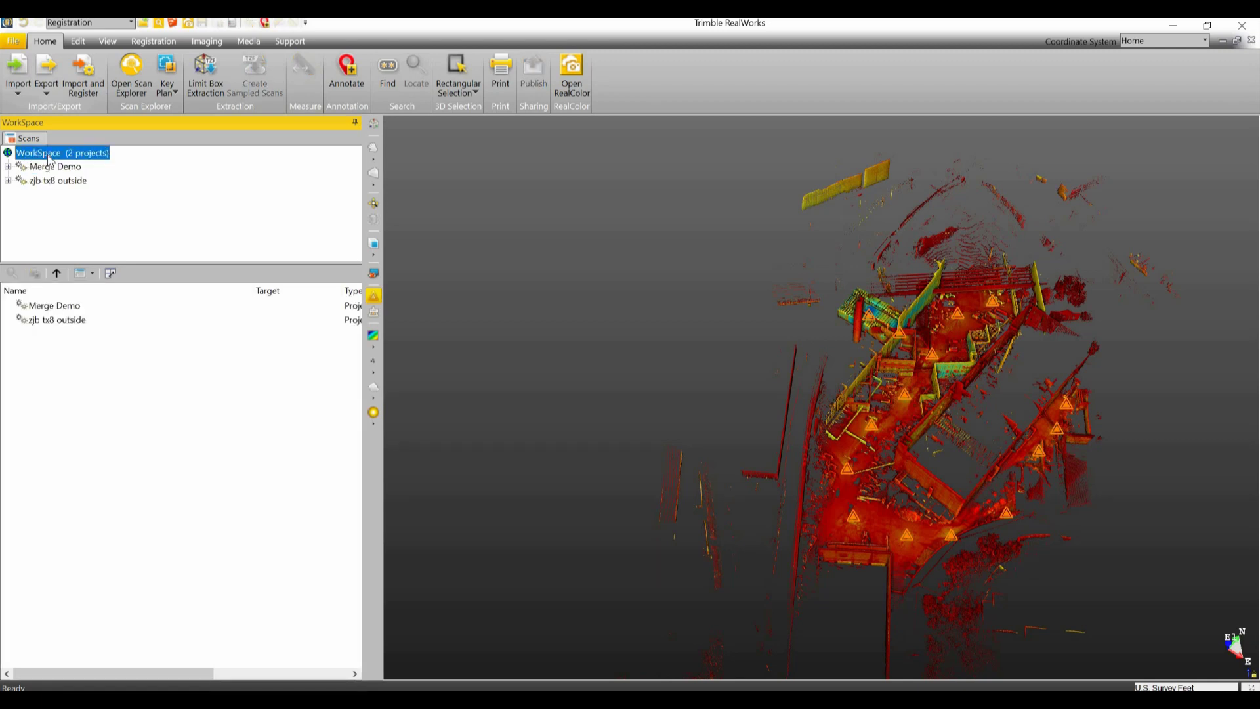
click(54, 306)
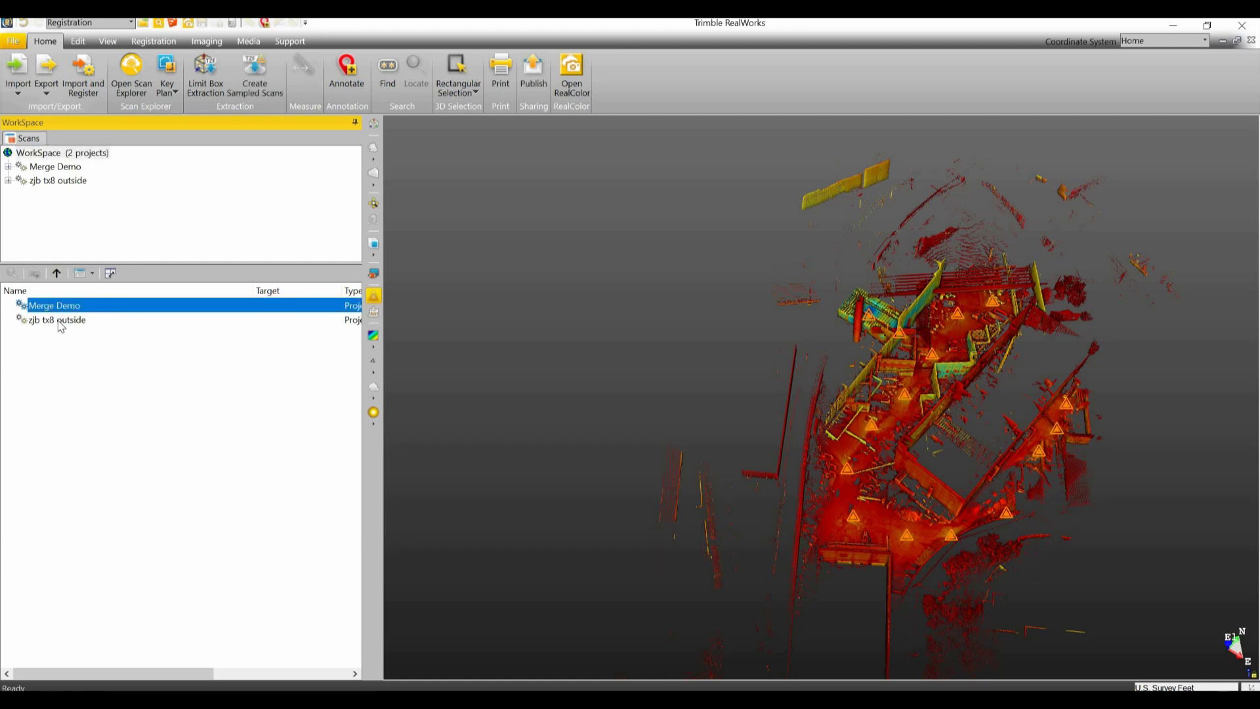
ctrl+click(58, 321)
drag(139, 366, 55, 303)
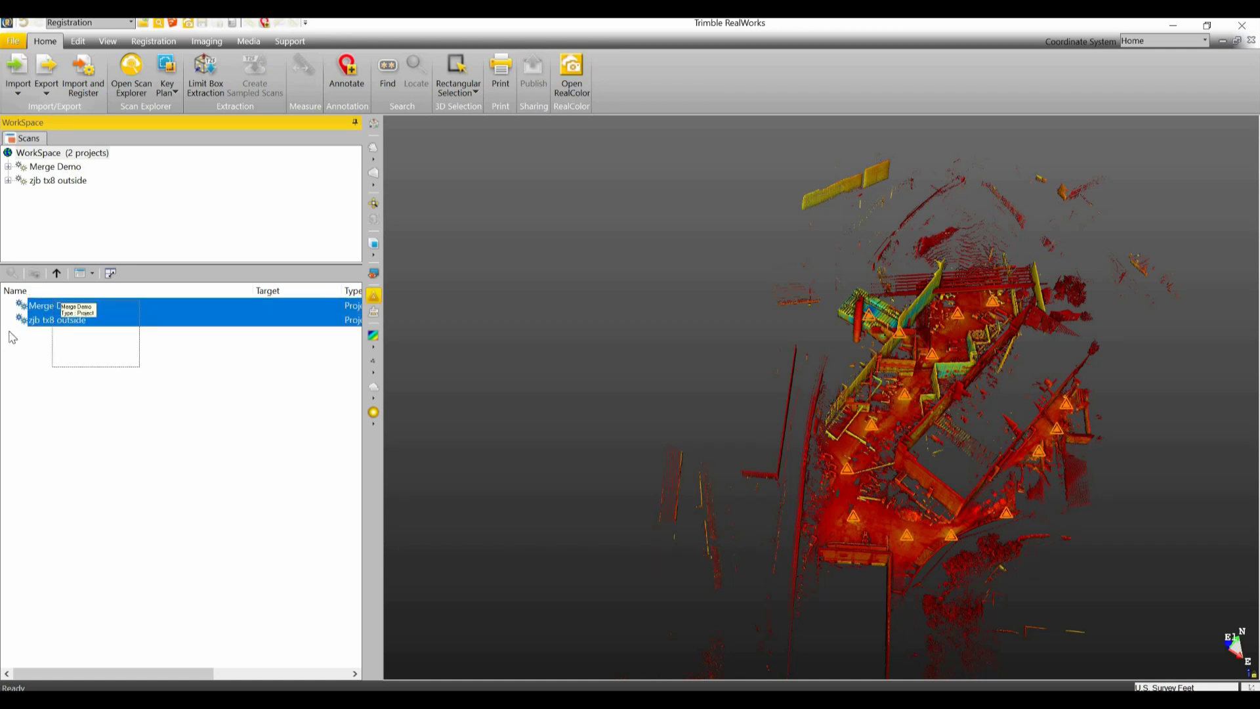
click(77, 40)
click(174, 88)
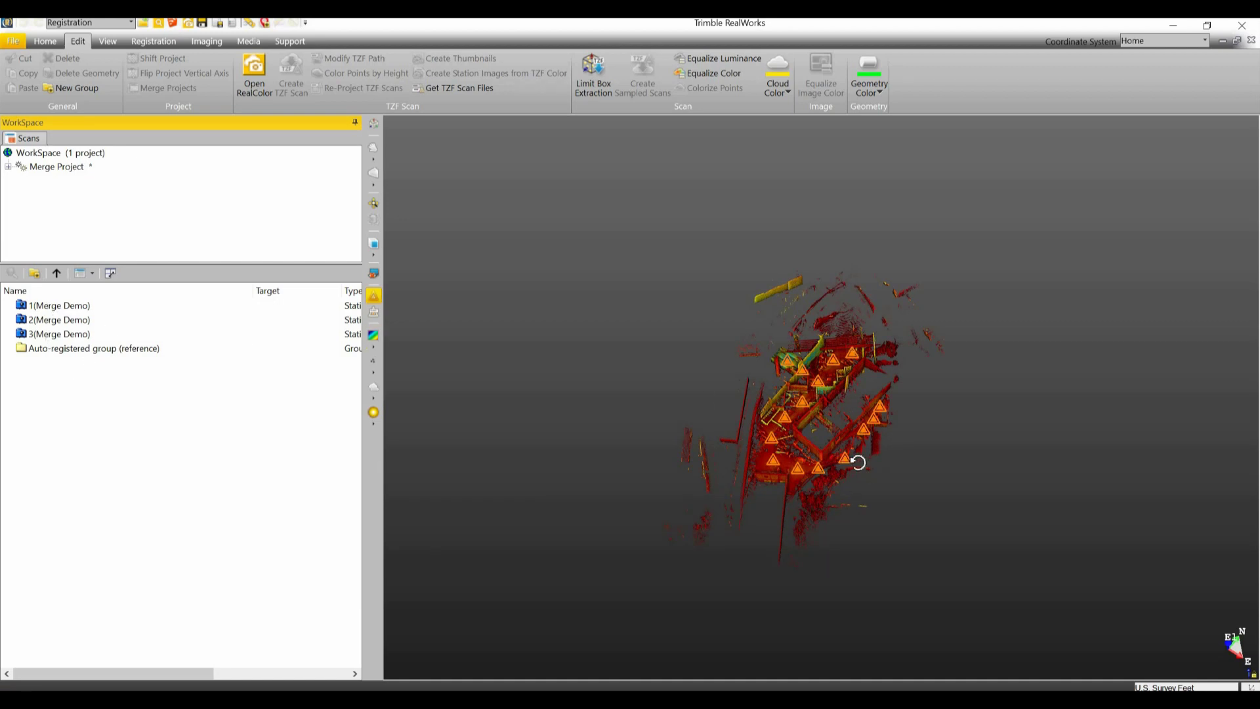
drag(853, 460, 774, 450)
scroll(774, 441, up, 4)
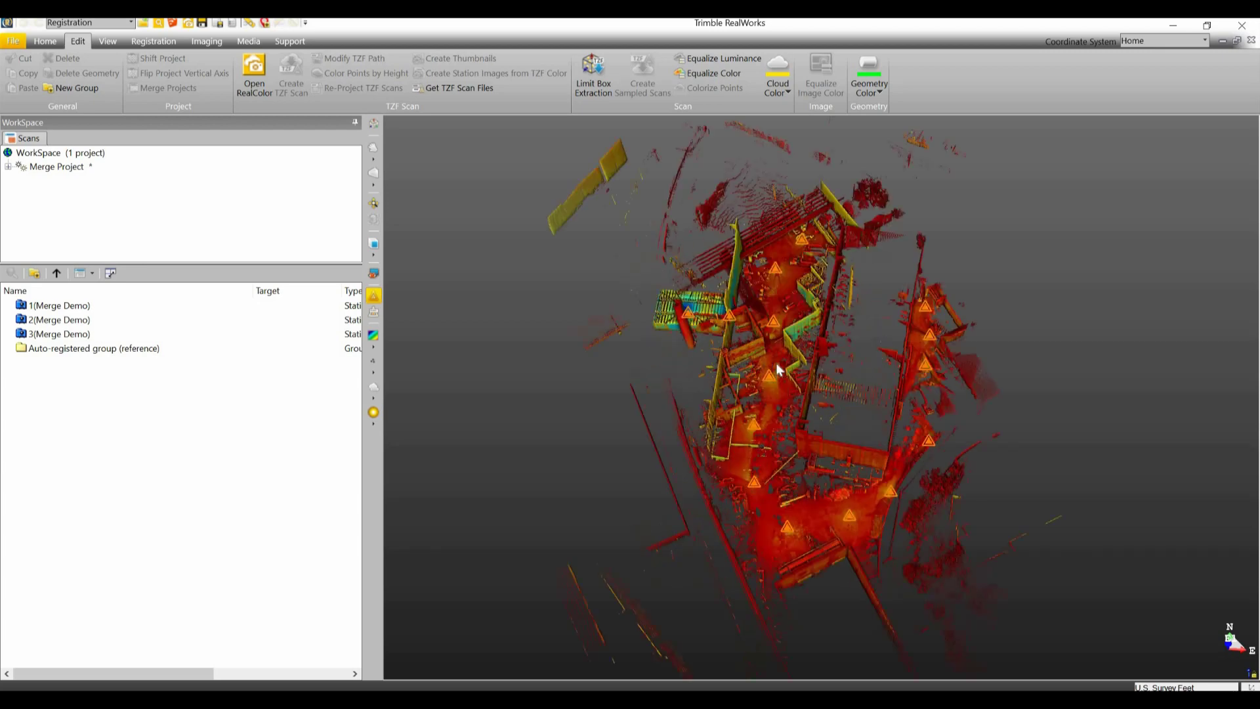
scroll(798, 351, up, 8)
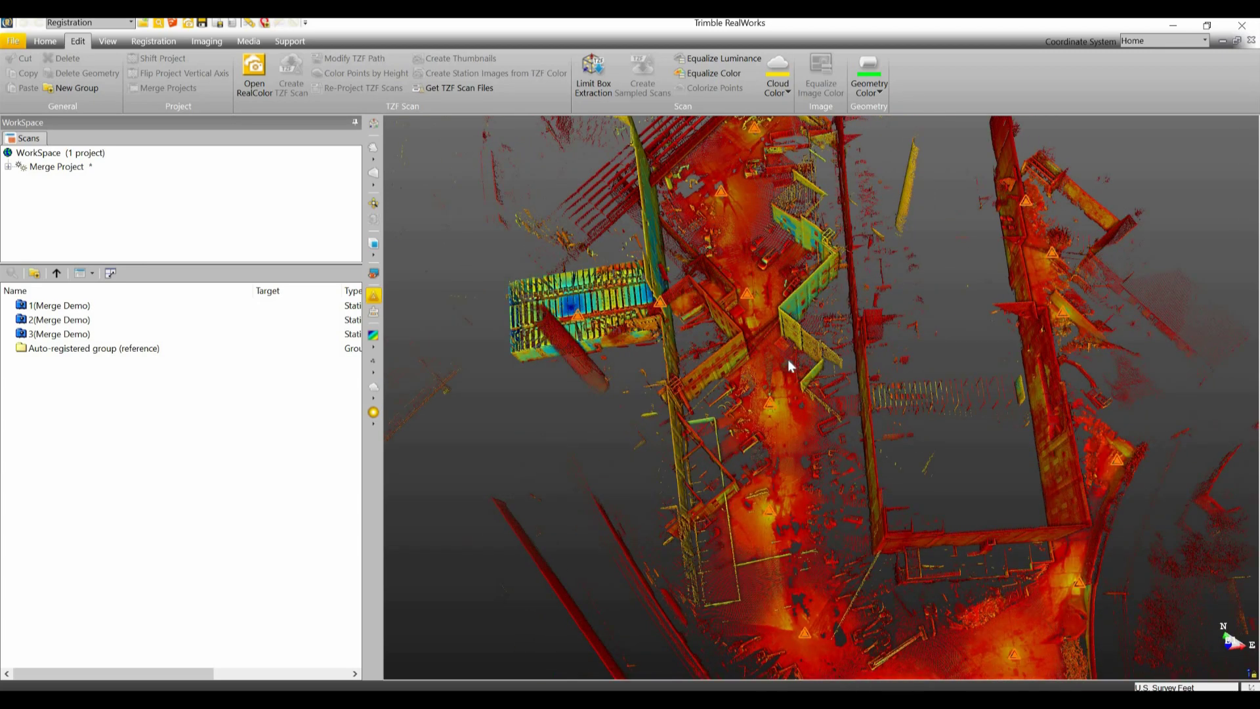
mouse_move(842, 366)
mouse_down()
mouse_move(883, 365)
mouse_move(901, 348)
mouse_up()
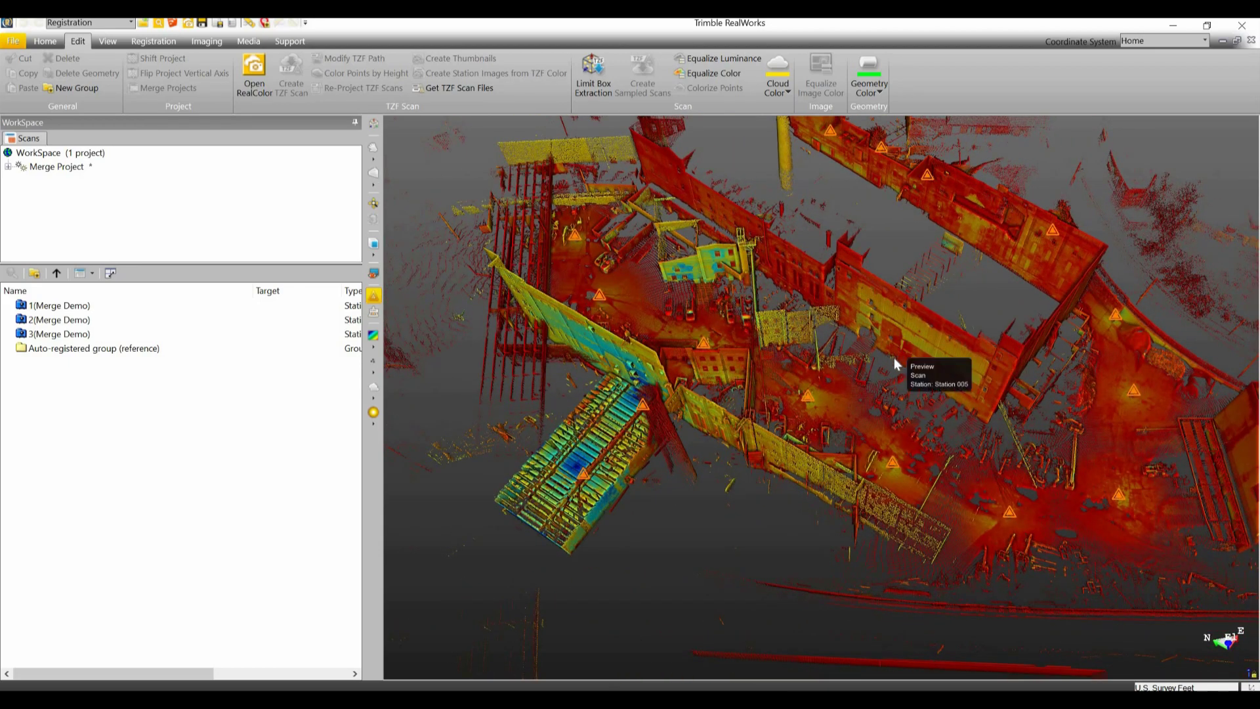
mouse_move(858, 367)
mouse_down()
mouse_move(638, 365)
mouse_move(717, 359)
mouse_up()
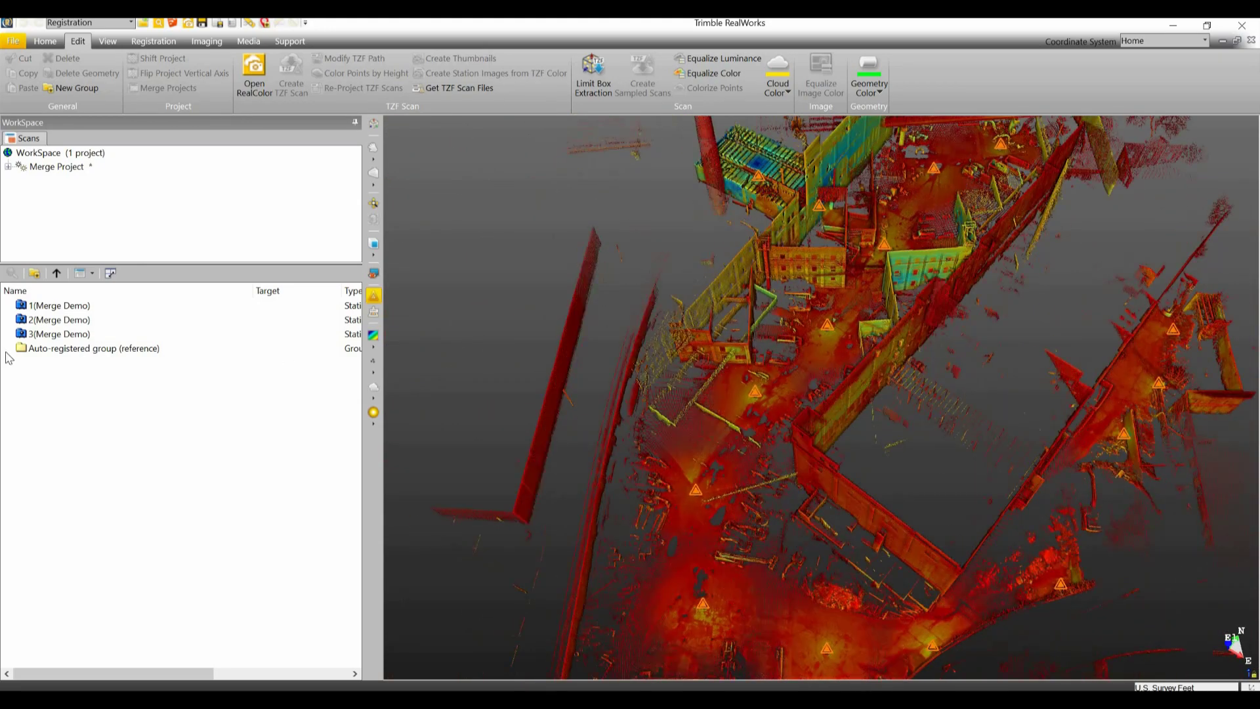
- Create a new group named "X7 Data" in the merged project, alongside the auto-registered group
click(152, 41)
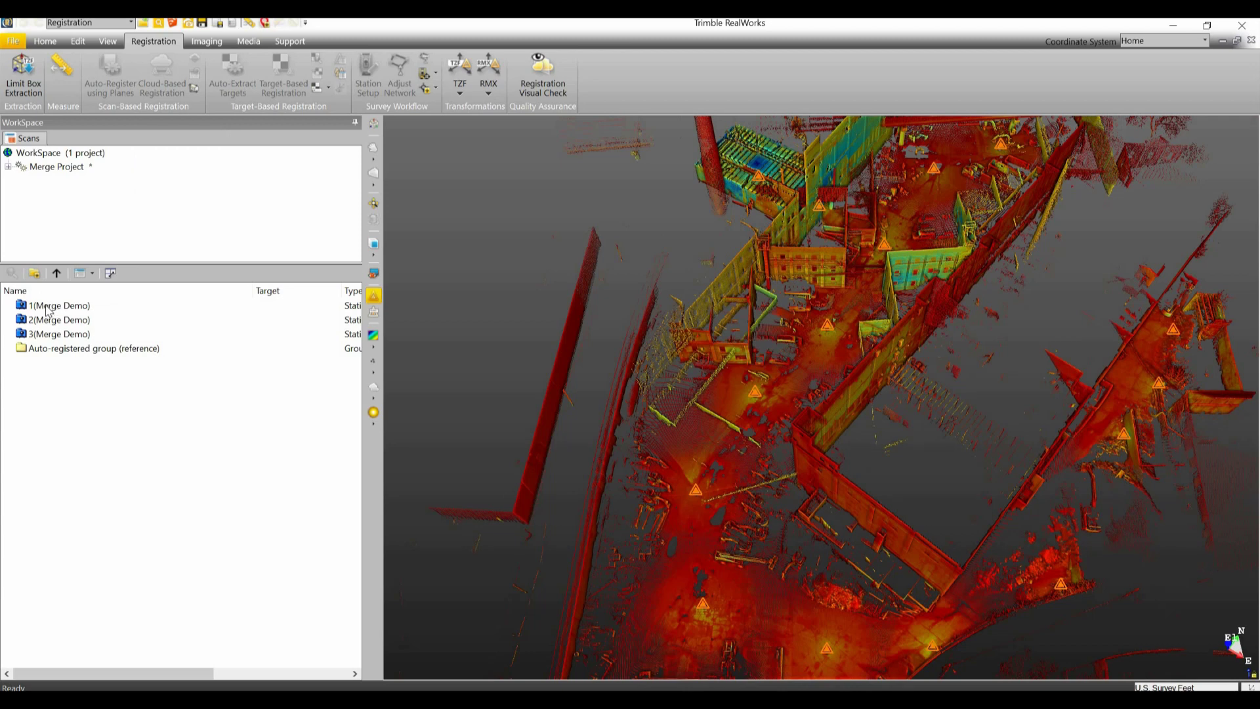
click(79, 349)
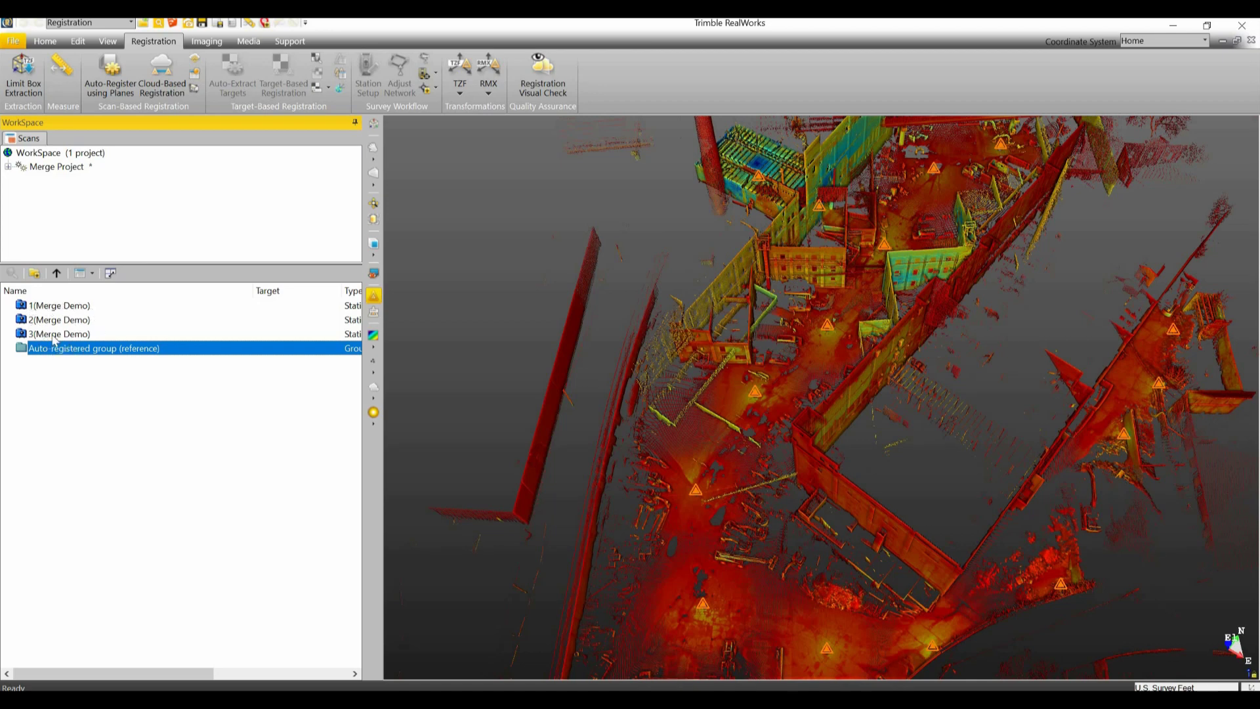
click(35, 273)
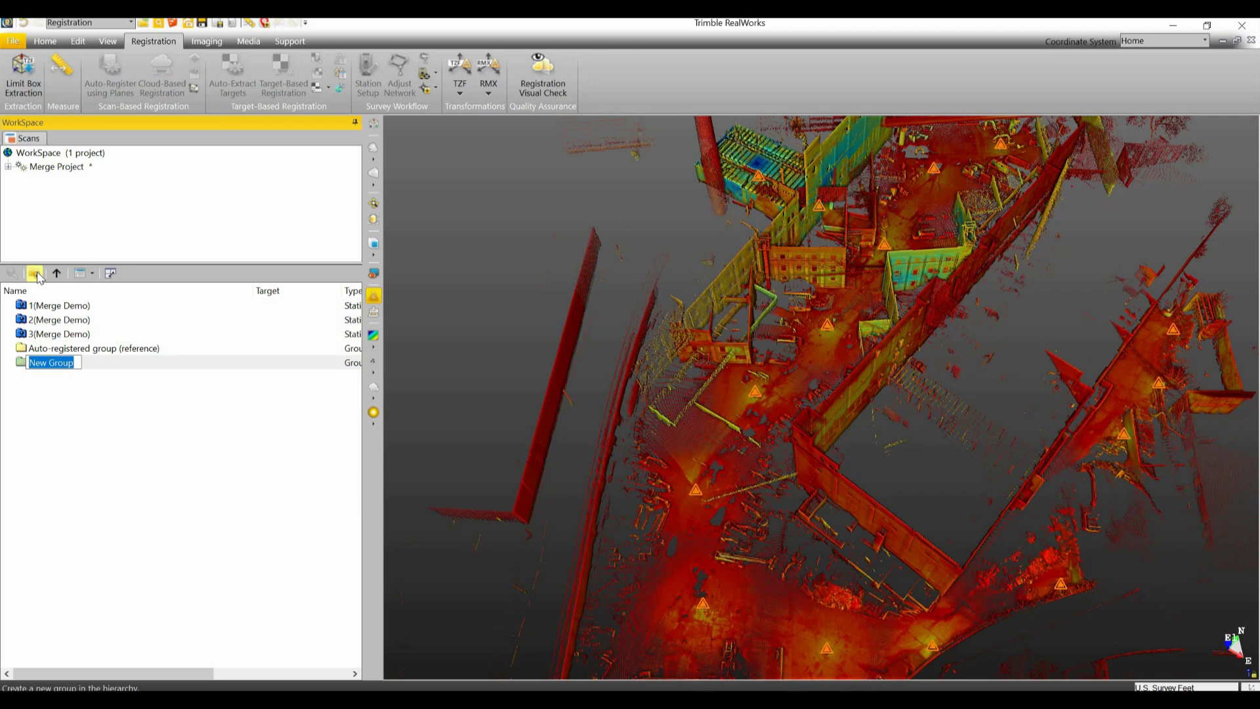
text(X7 Data)
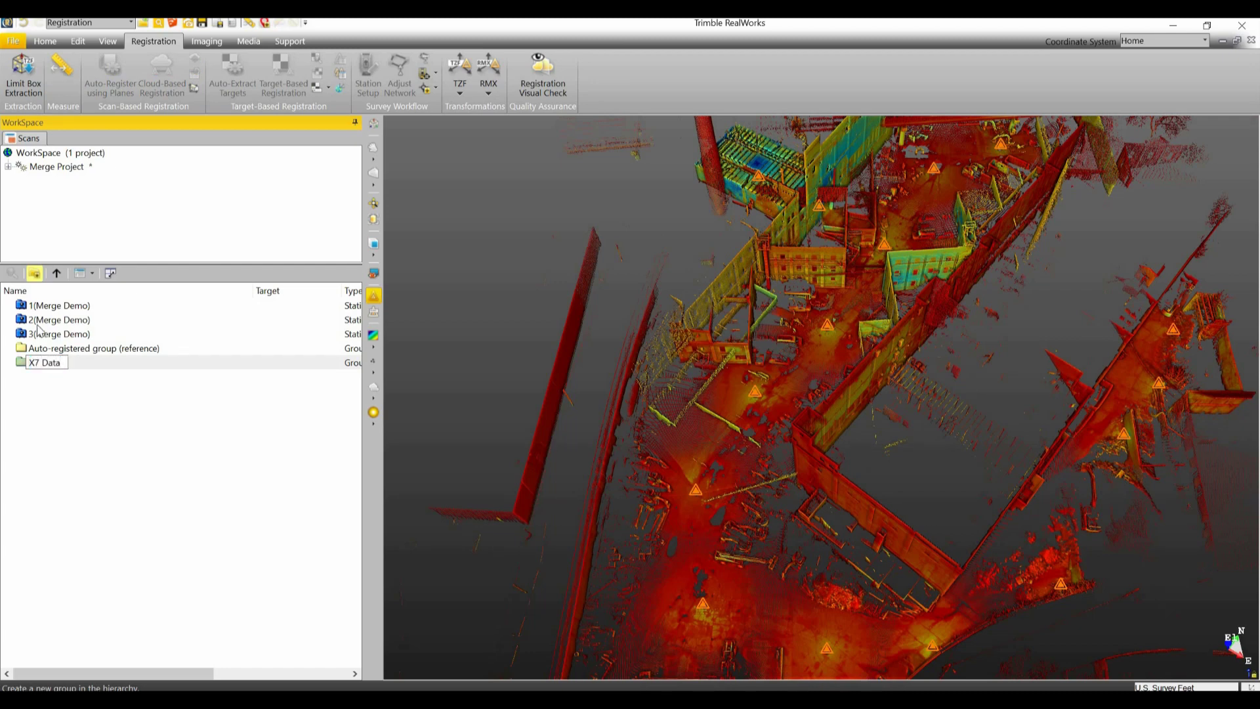
key(Return)
- Move the three Merge Demo stations into the X7 Data group
click(49, 307)
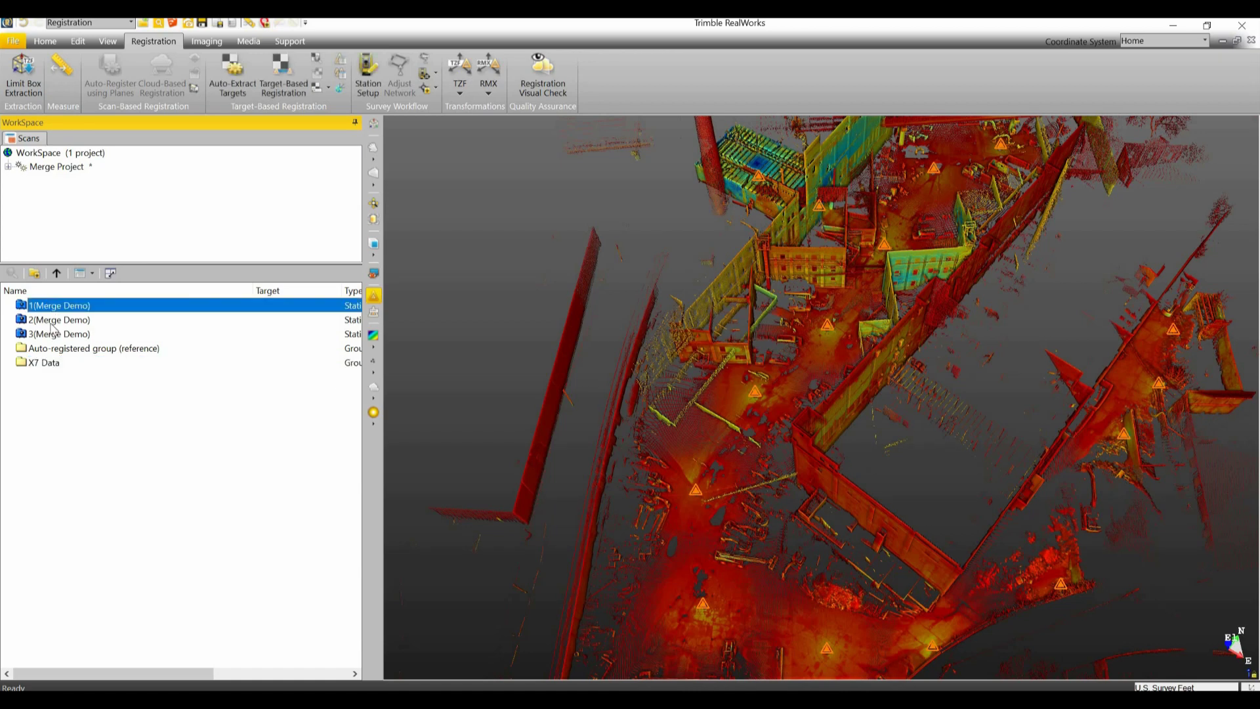
shift+click(22, 334)
drag(22, 334, 19, 371)
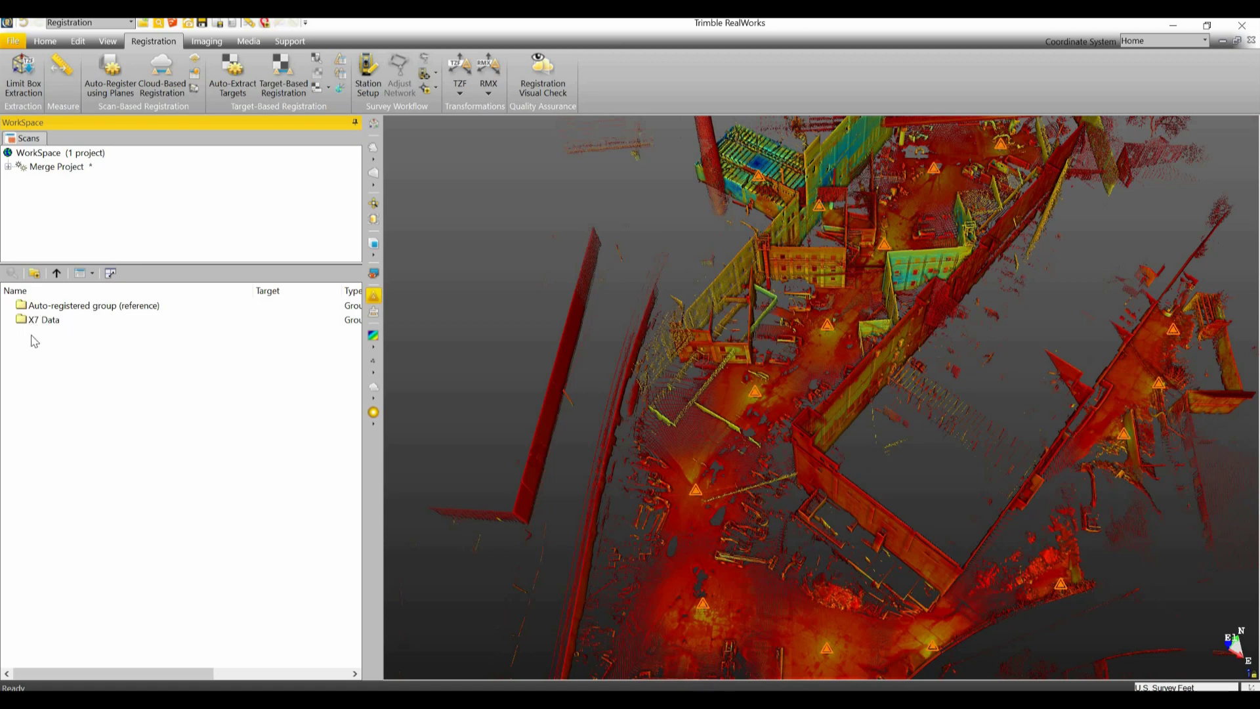
- Start a cloud-based registration of the merged project with Auto-registered group as the reference cloud and X7 Data as the moving cloud
click(61, 308)
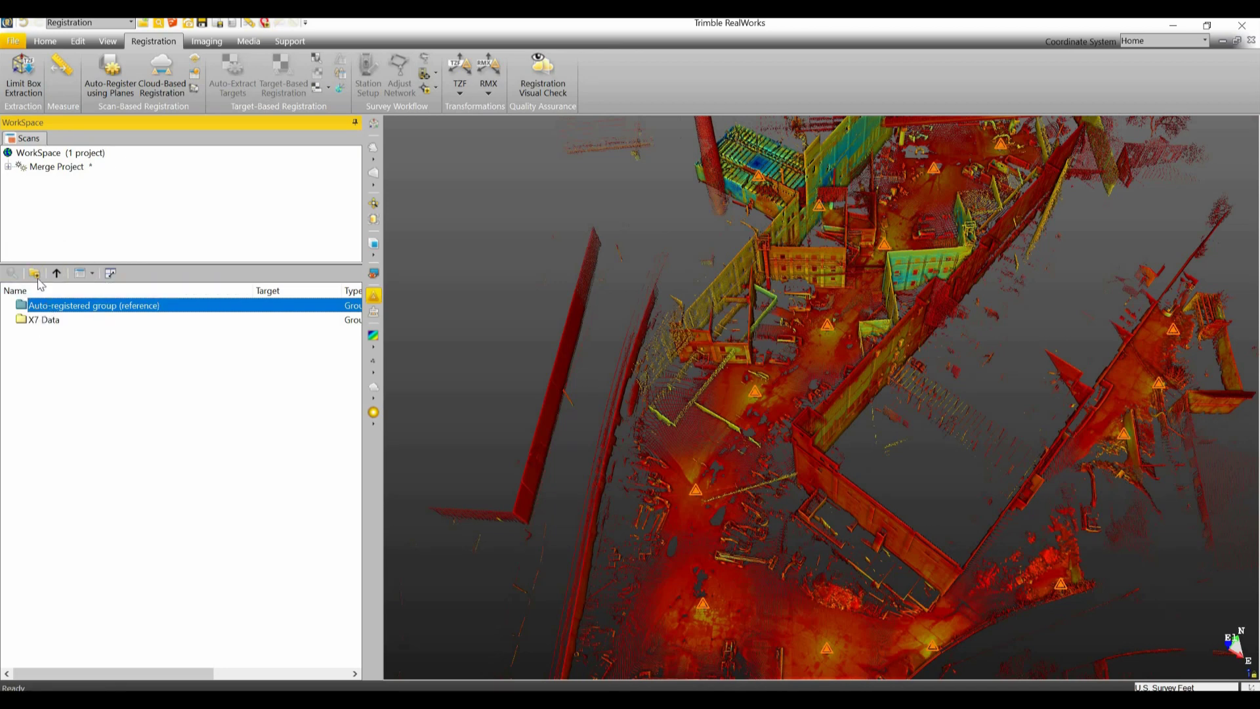
click(59, 169)
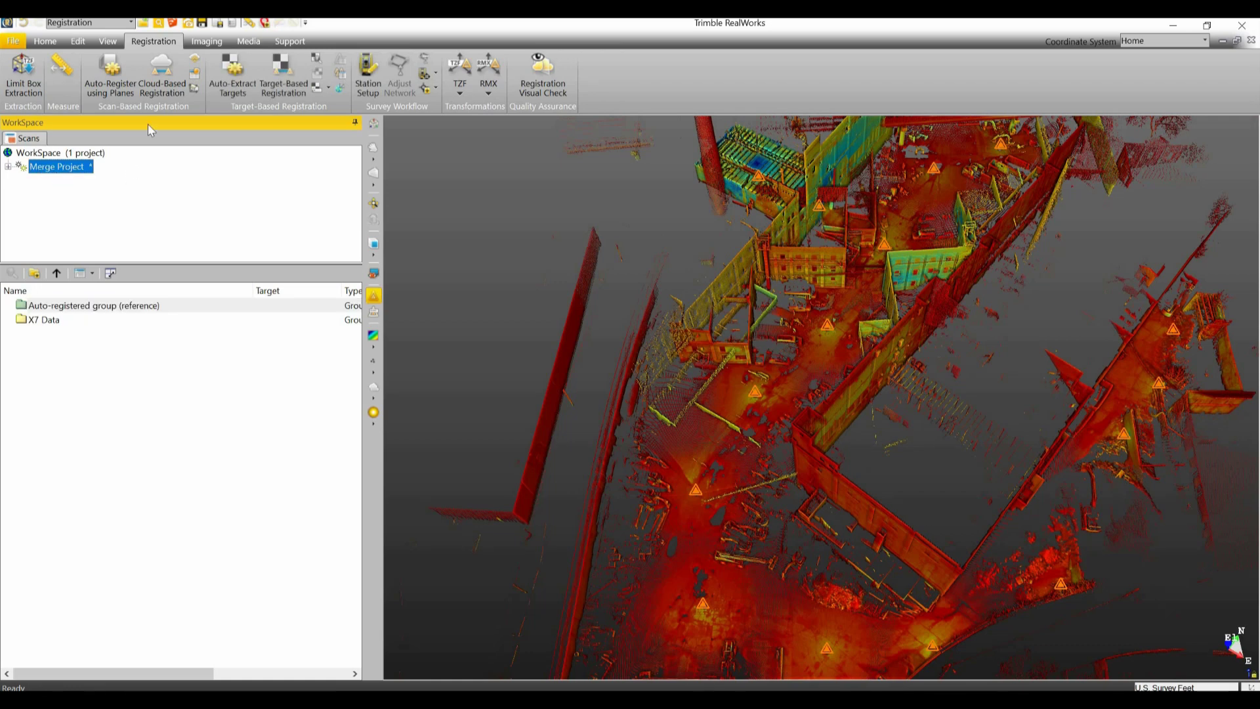
click(161, 76)
click(56, 167)
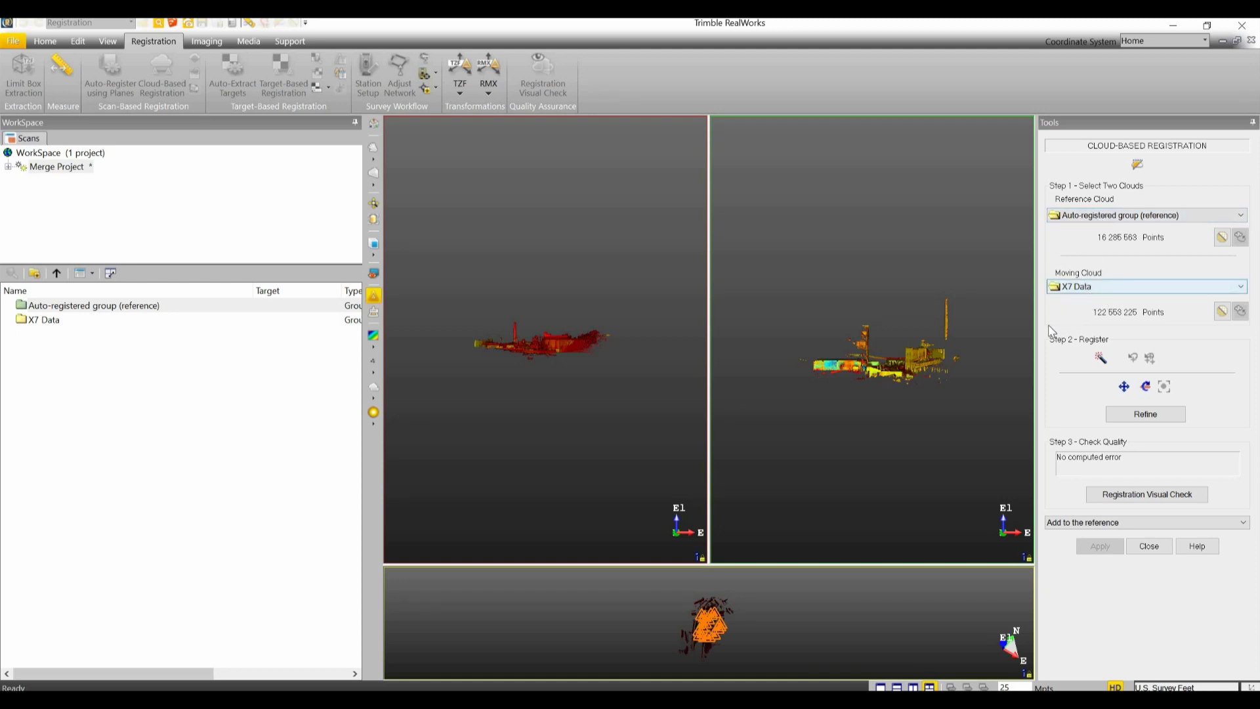
- Register the X7 Data cloud to the reference by picking the same point on the facade above the archway in both clouds
drag(574, 360, 539, 338)
scroll(540, 338, up, 10)
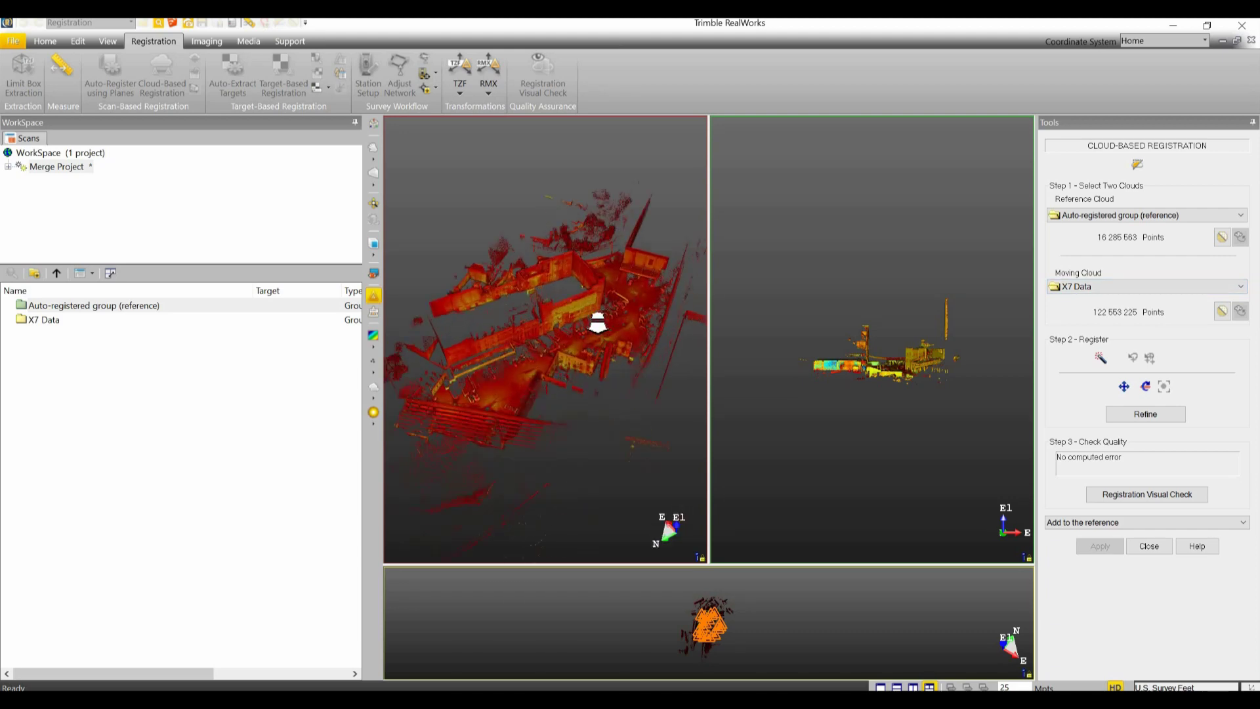
drag(492, 334, 511, 336)
scroll(879, 362, up, 10)
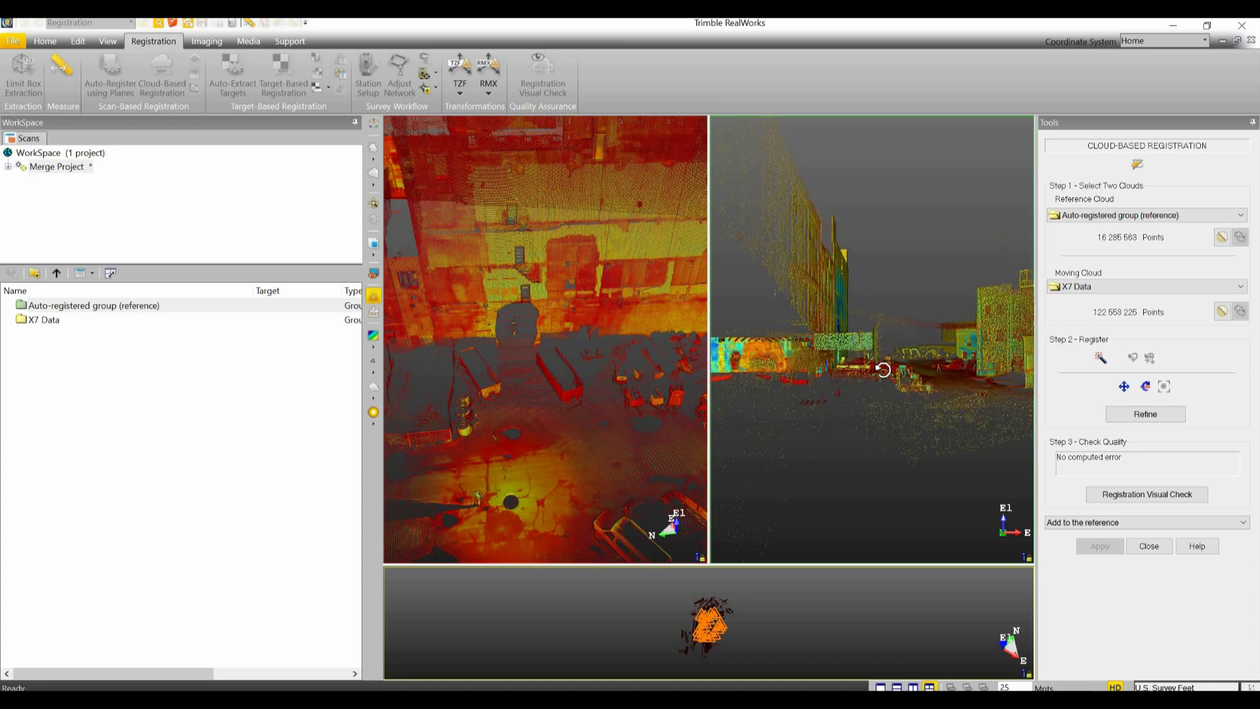
drag(962, 408, 964, 355)
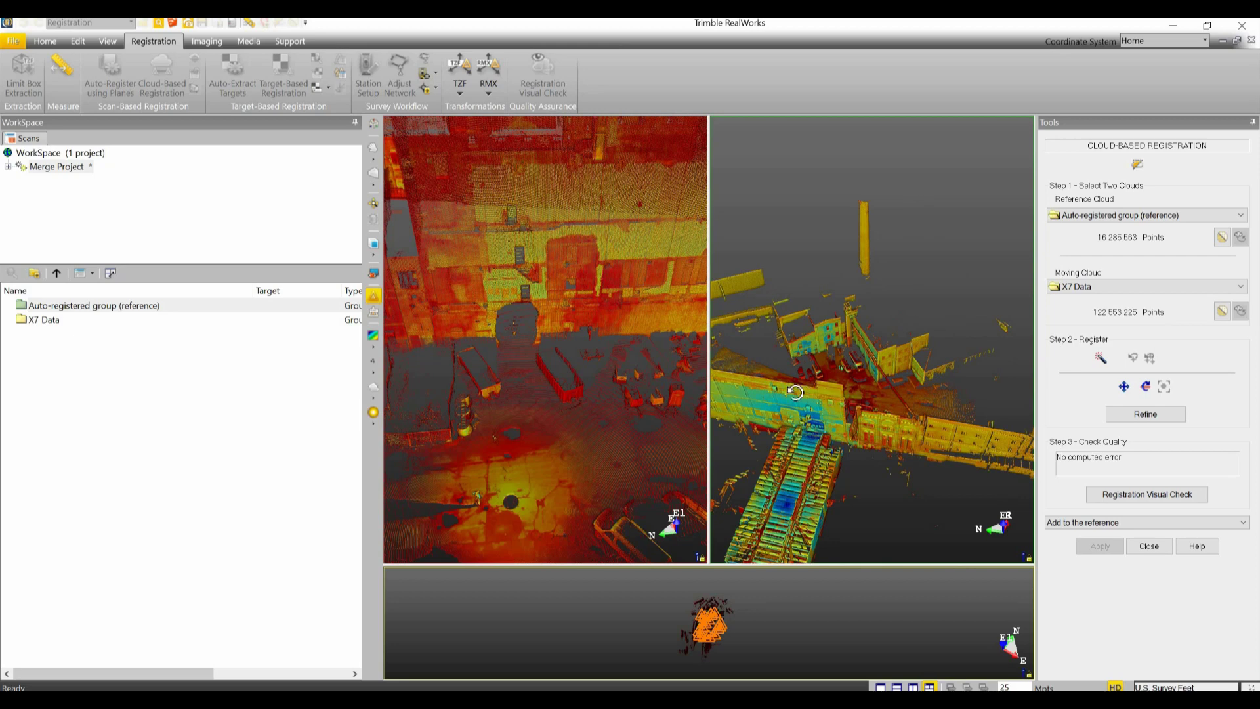
drag(796, 392, 910, 339)
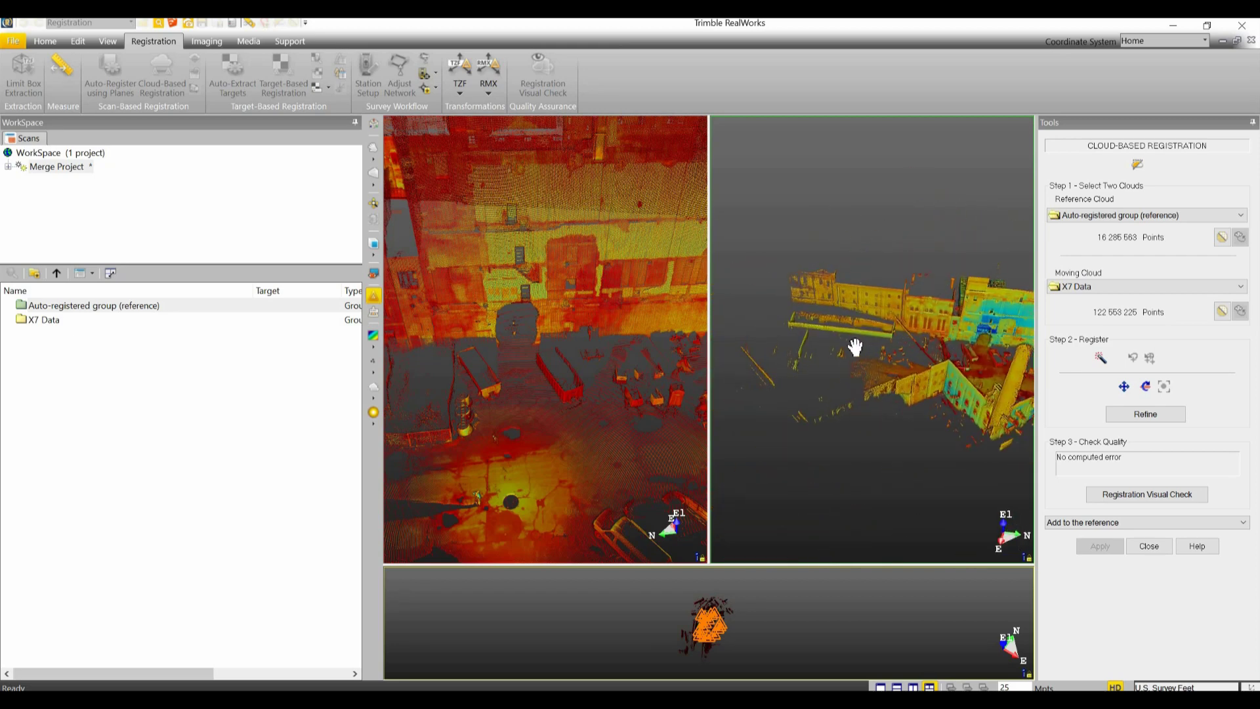
middle_drag(855, 346, 754, 359)
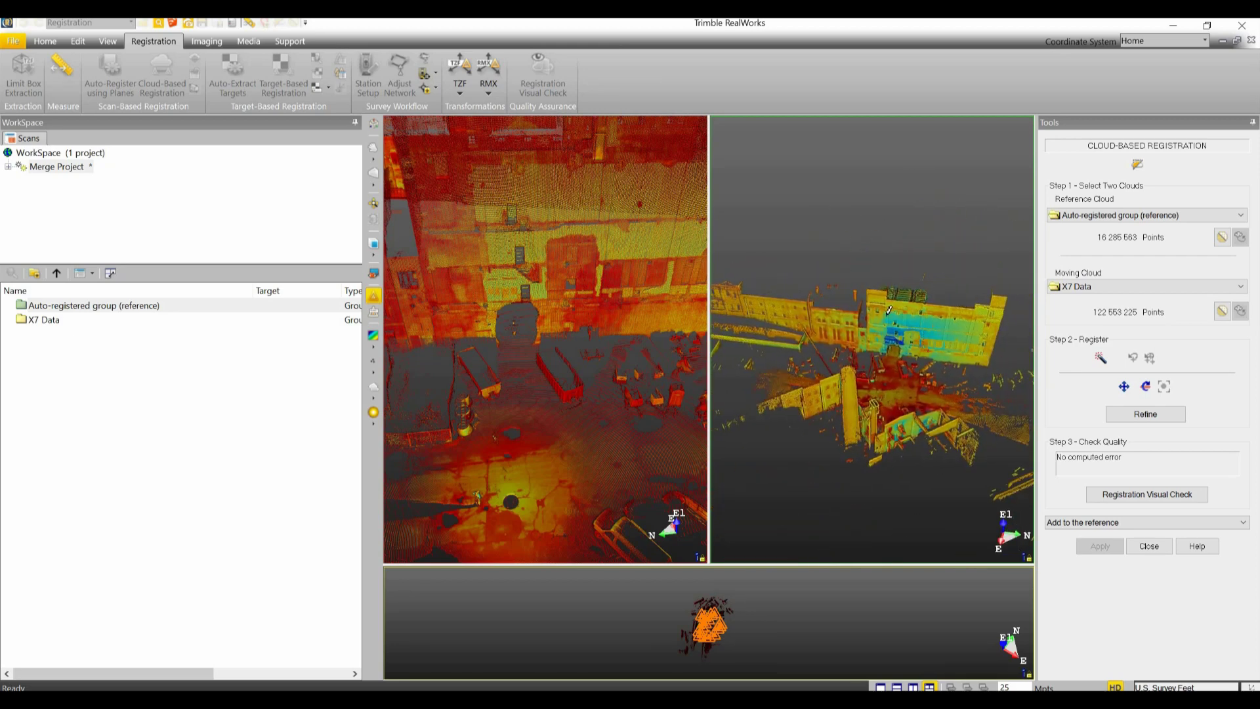
scroll(871, 344, up, 6)
drag(879, 354, 856, 337)
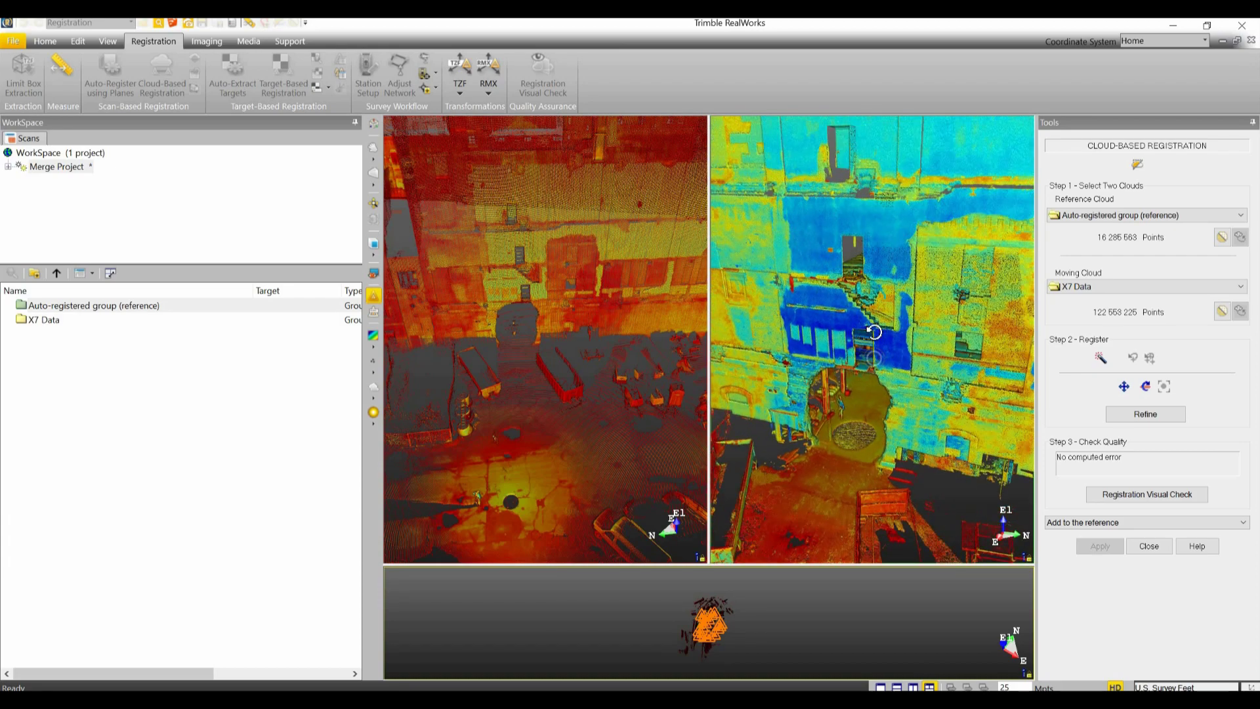
middle_drag(574, 304, 594, 373)
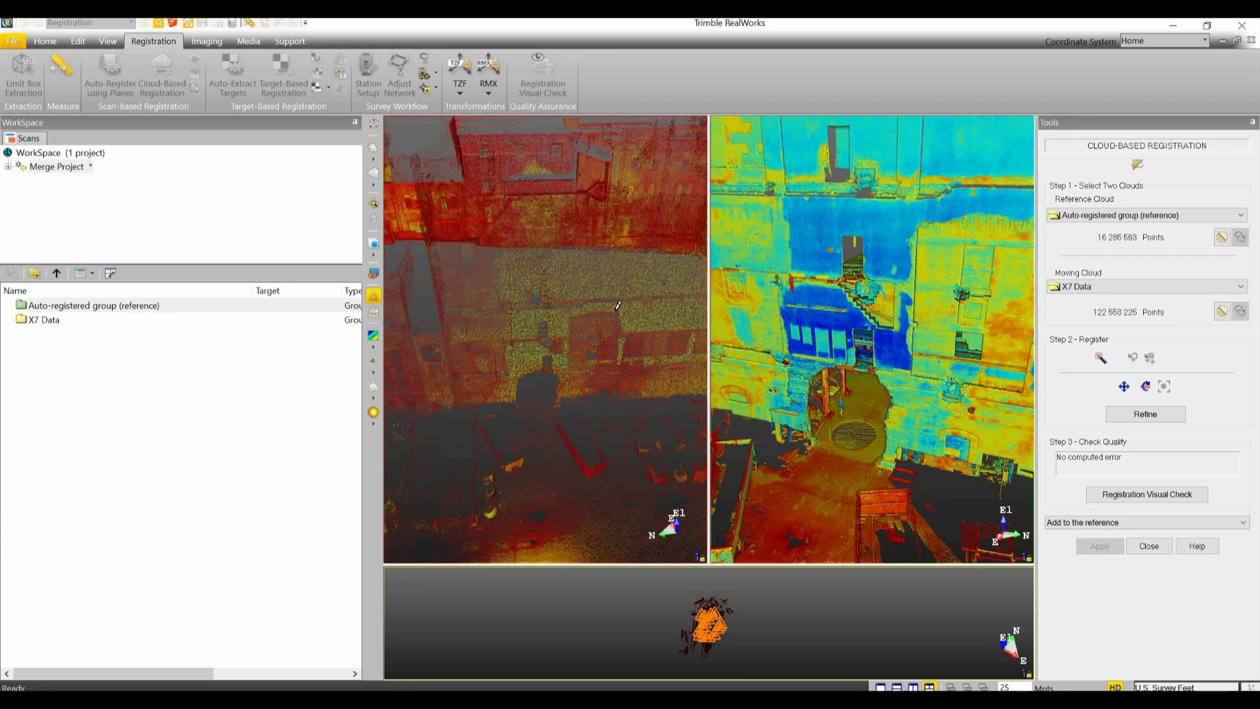
mouse_move(602, 312)
mouse_down()
mouse_move(607, 298)
mouse_move(612, 310)
mouse_up()
mouse_move(566, 358)
mouse_down()
mouse_move(558, 319)
mouse_move(586, 344)
mouse_up()
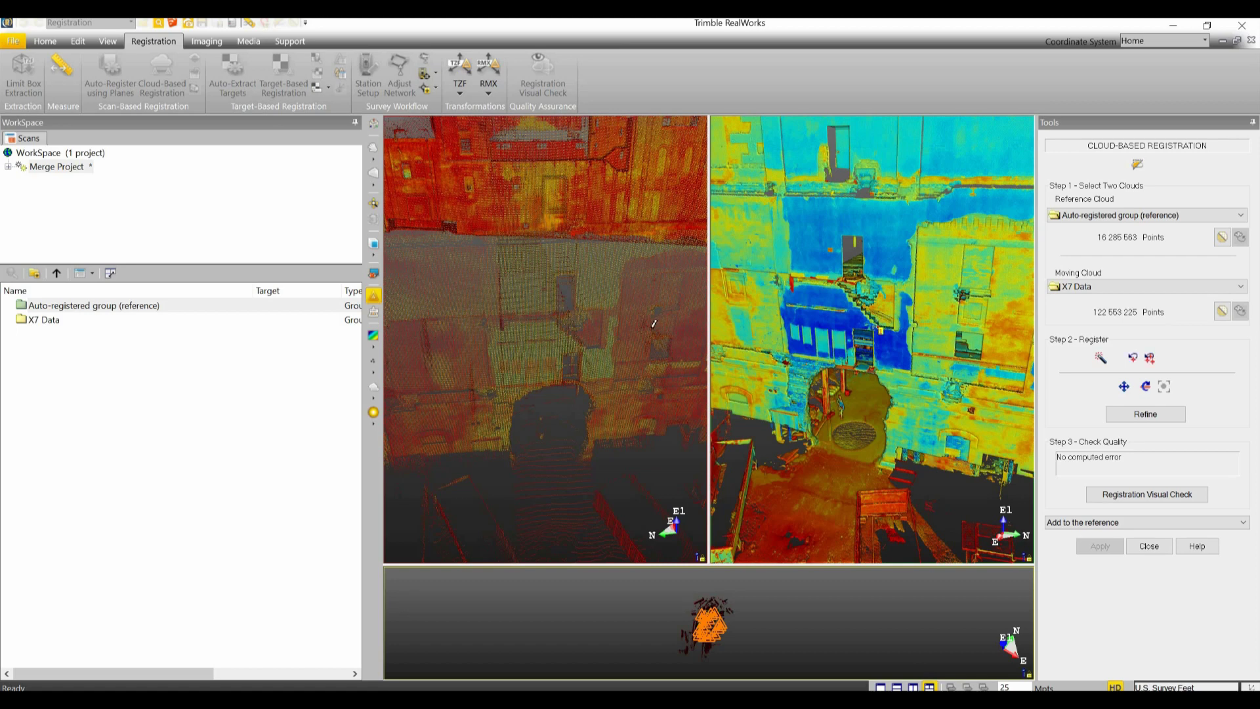
click(586, 346)
drag(607, 294, 609, 289)
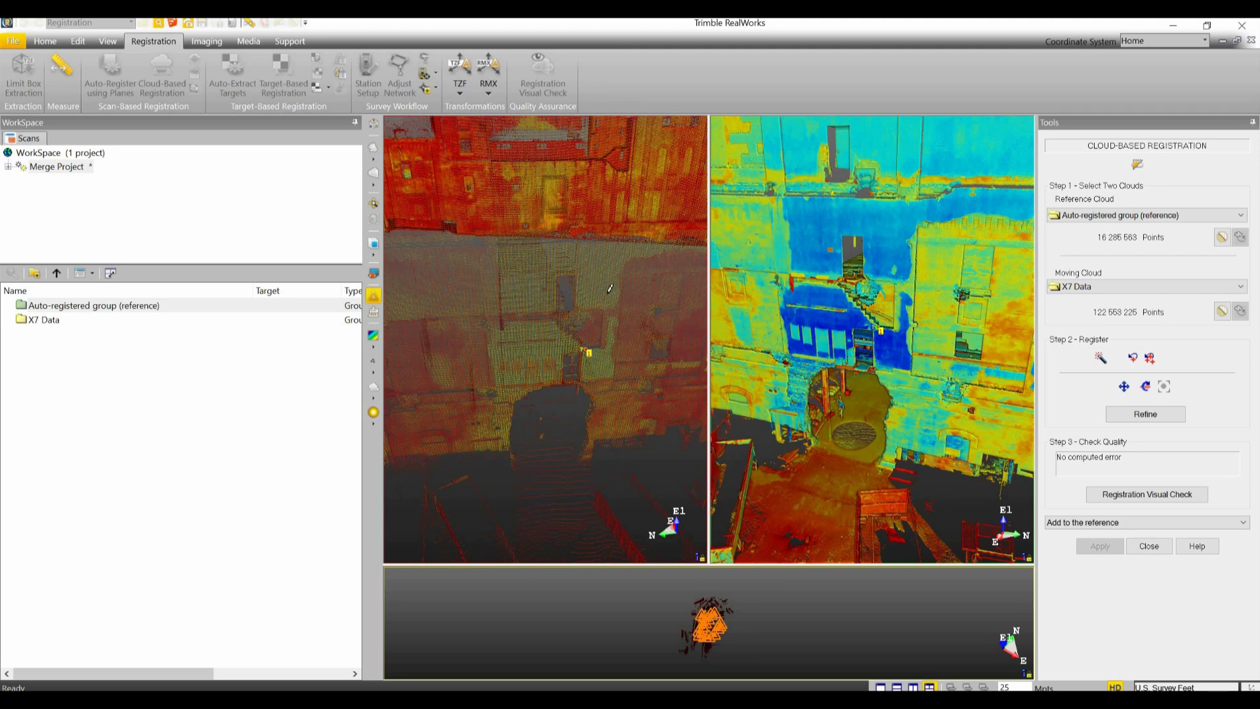
- Examine the alignment of the two registered clouds in the combined view, isolating a small section of the building wall
click(734, 630)
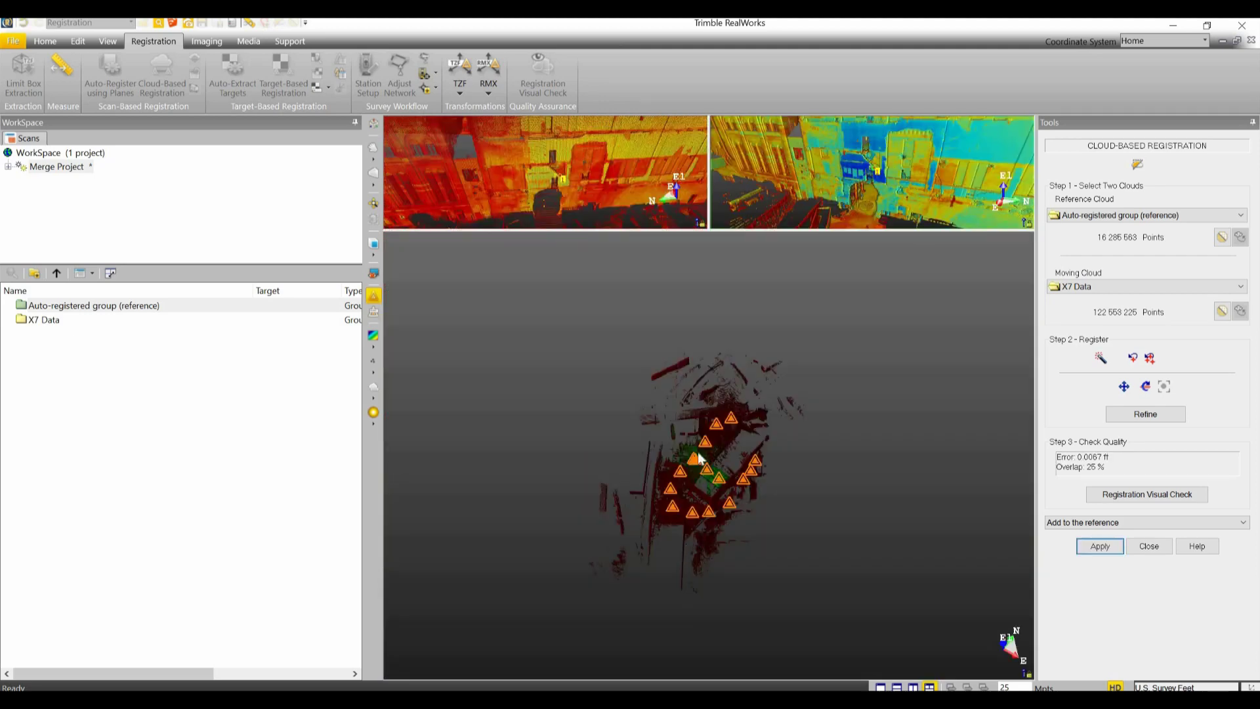
scroll(714, 473, up, 10)
drag(605, 427, 699, 466)
drag(764, 531, 716, 558)
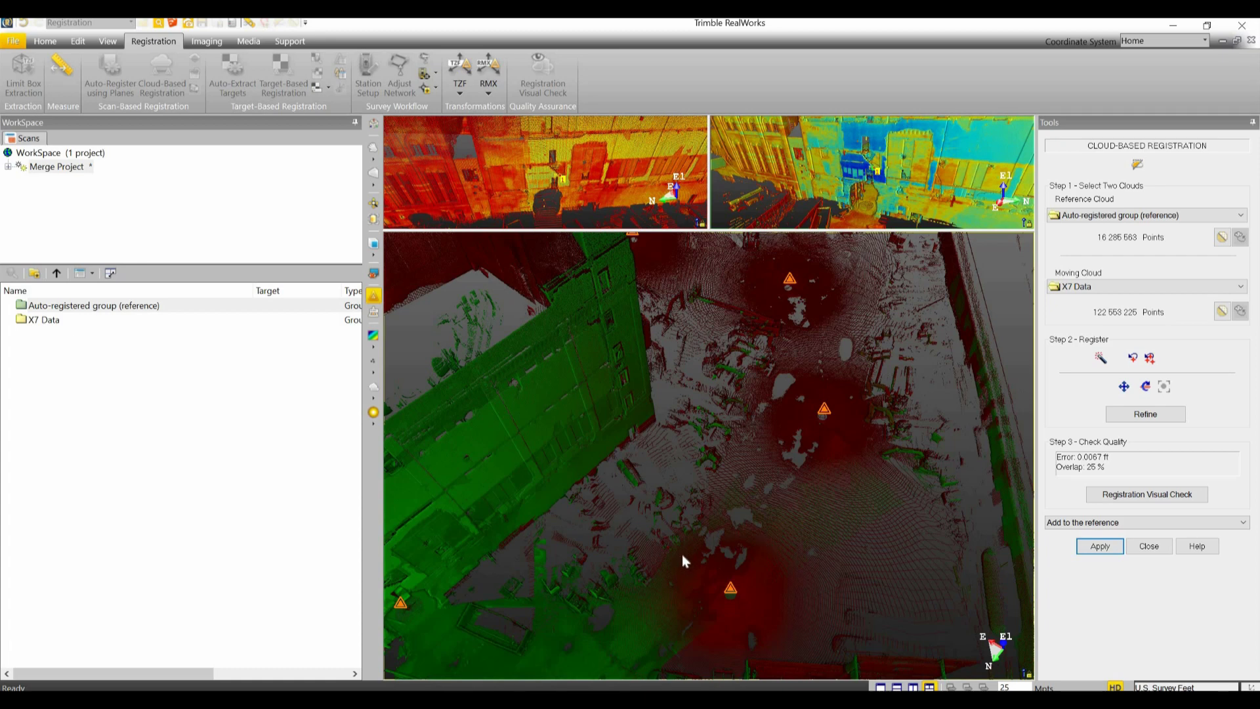
drag(682, 556, 685, 563)
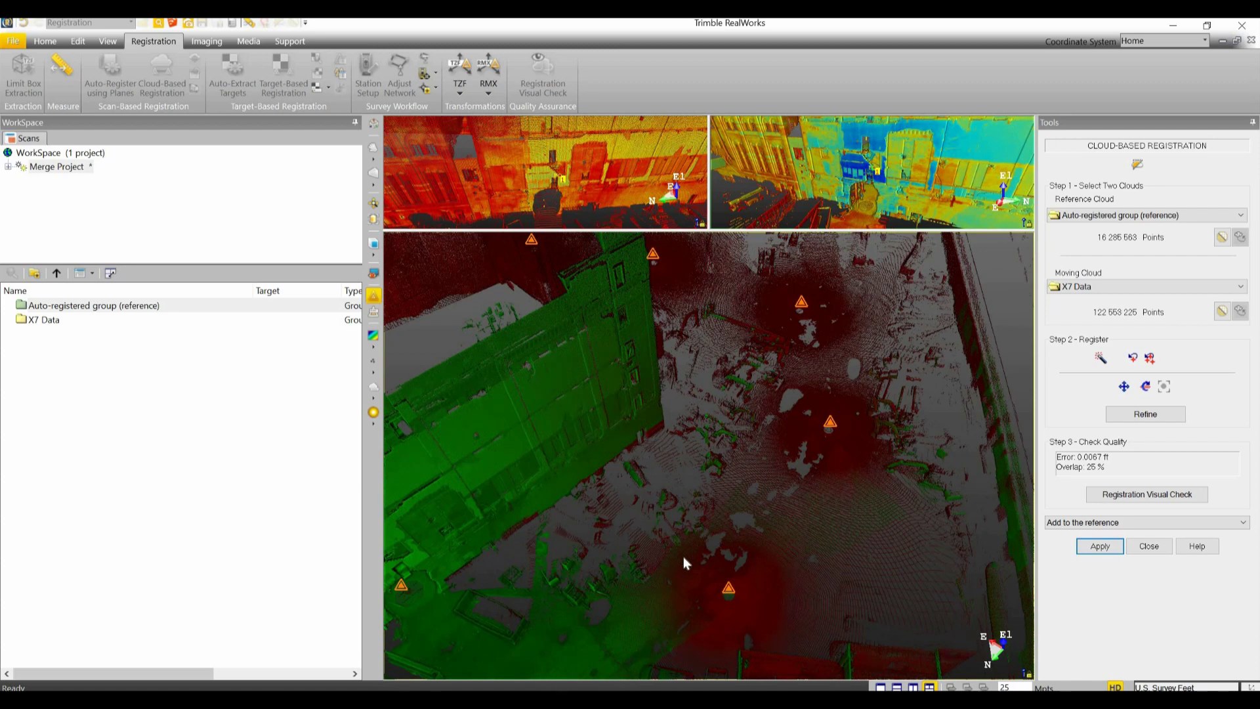
key(p)
drag(683, 556, 652, 525)
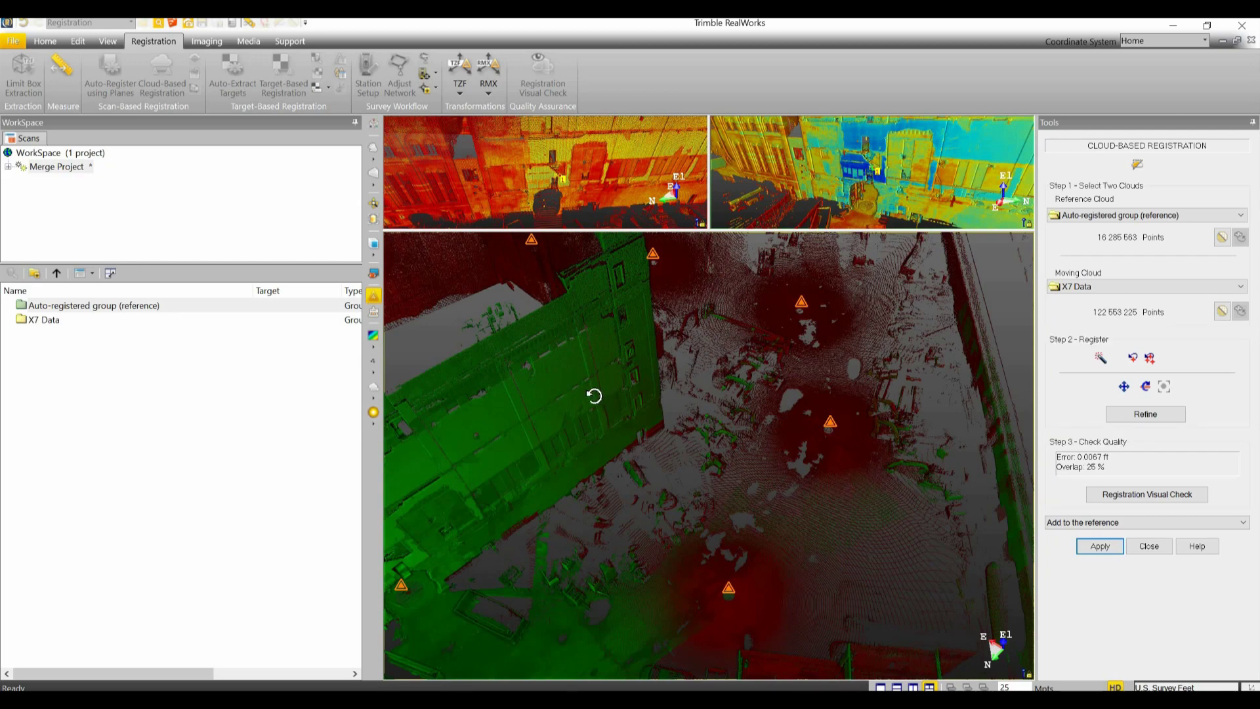
drag(567, 396, 537, 425)
scroll(548, 417, up, 3)
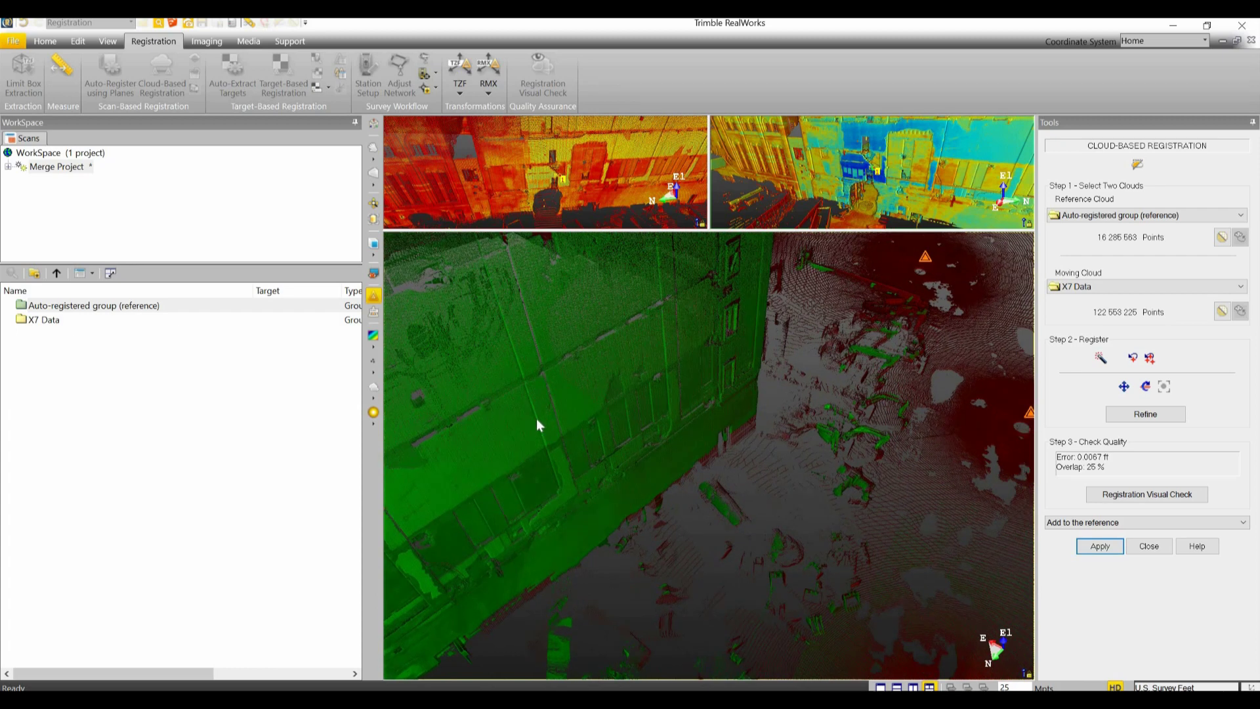
key(p)
mouse_move(537, 418)
mouse_down()
mouse_move(548, 470)
mouse_move(540, 423)
mouse_up()
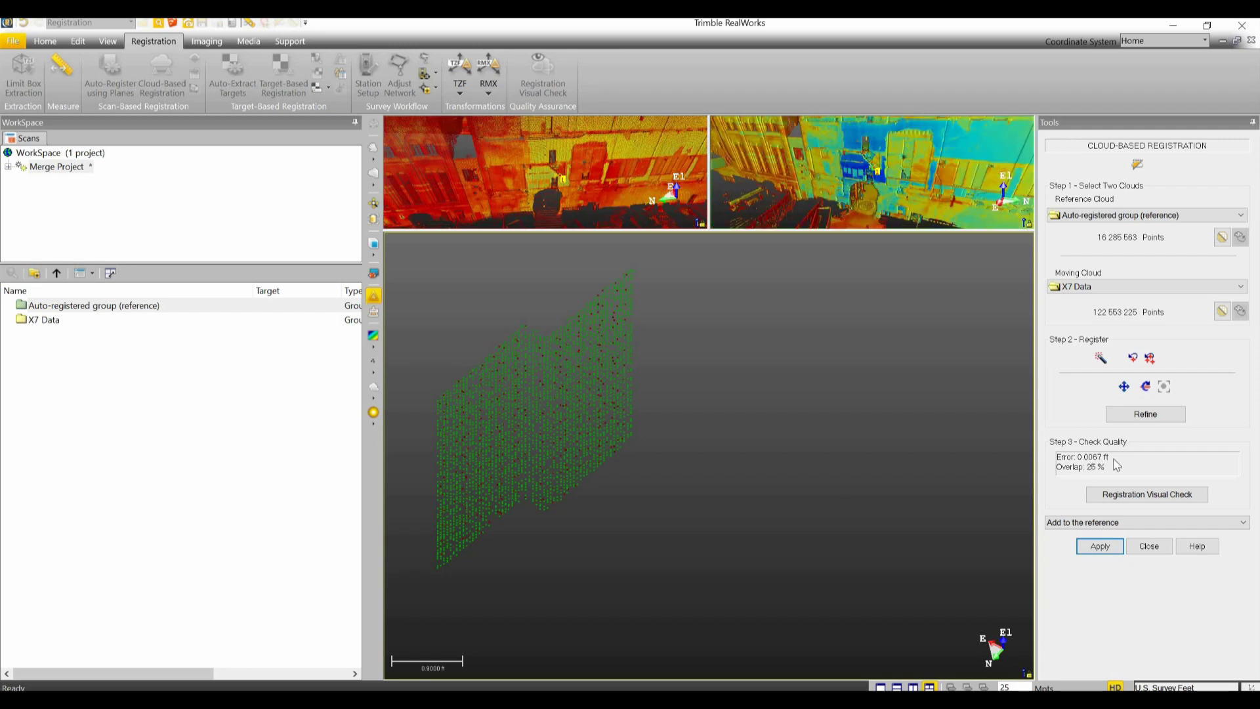
- Apply the registration so that X7 Data is added to the reference group, and close the cloud-based registration
click(1105, 555)
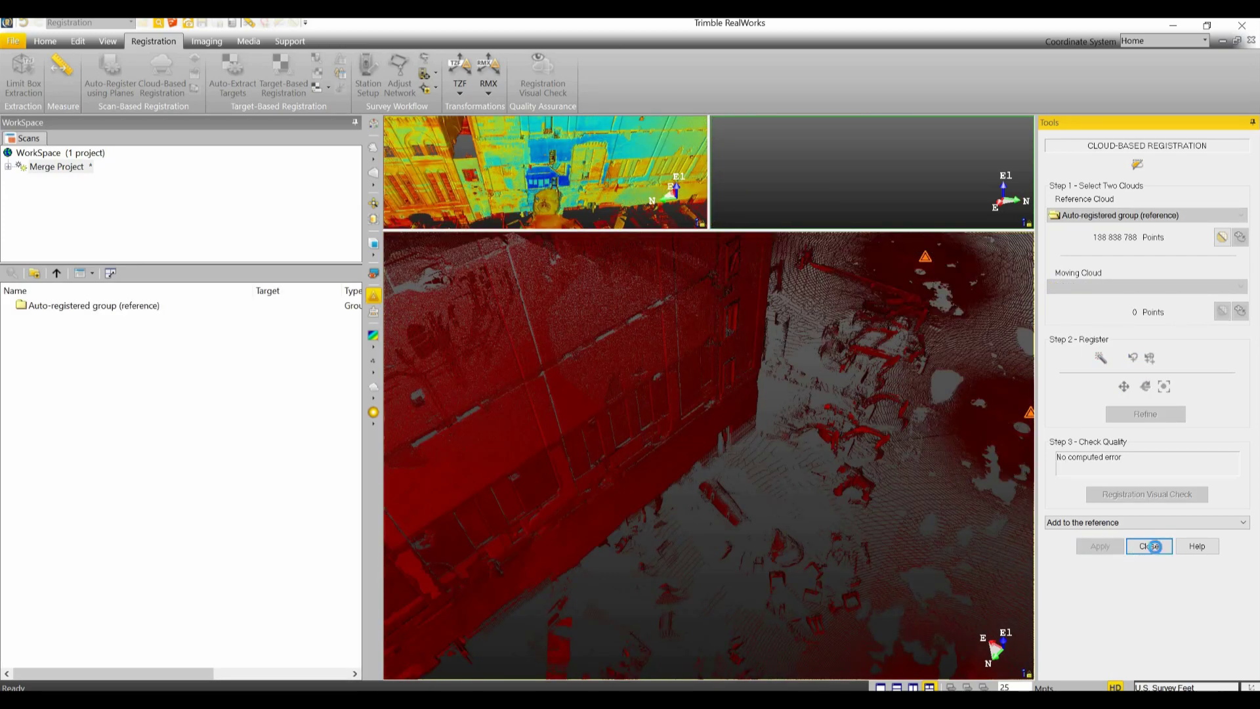
click(1150, 546)
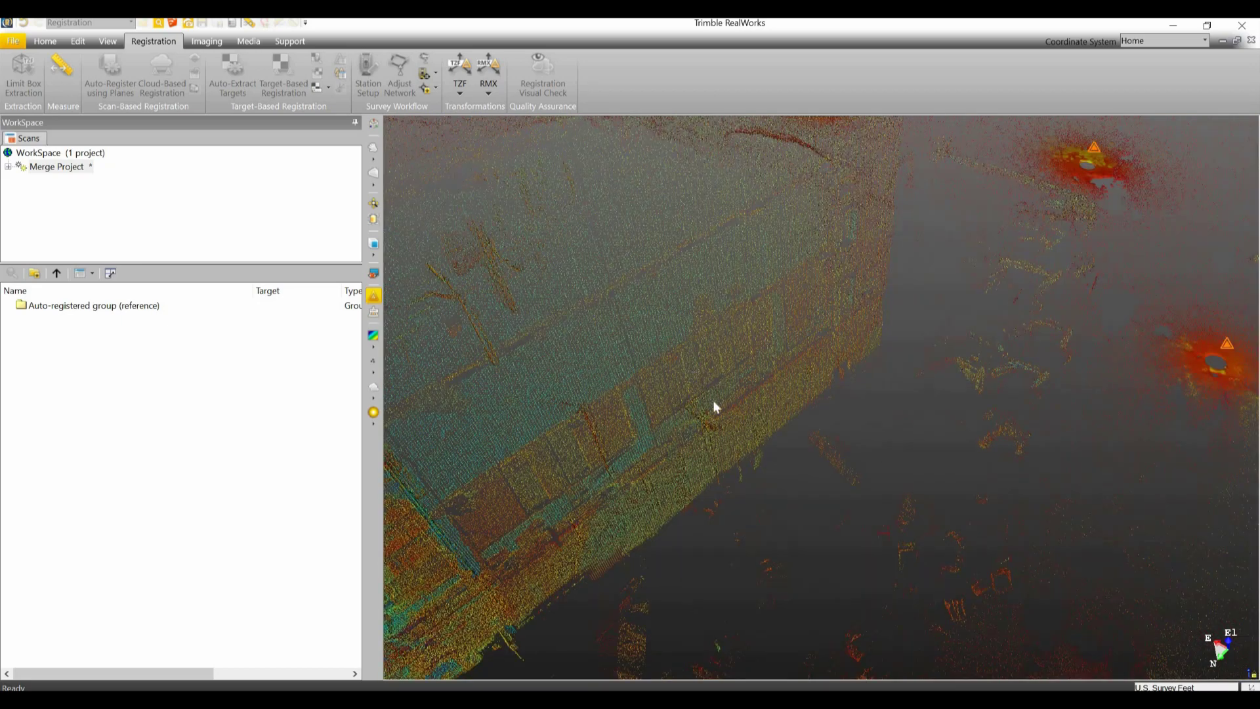
scroll(645, 433, down, 5)
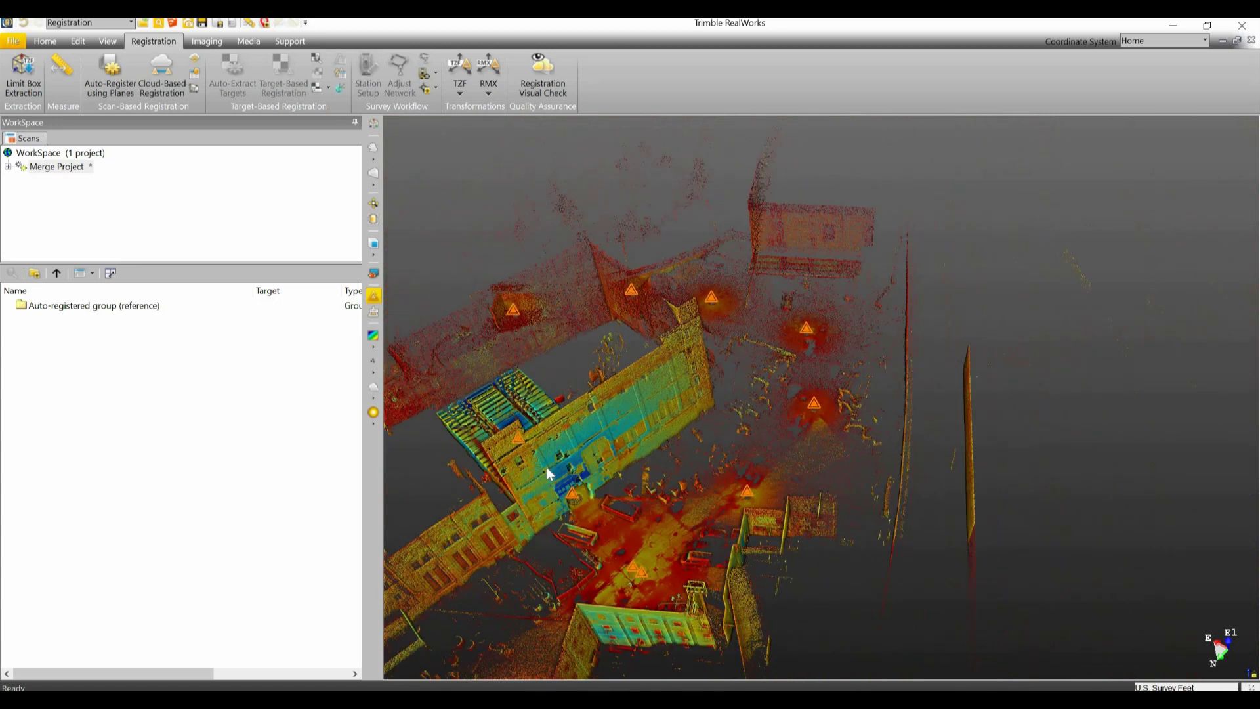
scroll(547, 474, down, 3)
drag(547, 474, 722, 469)
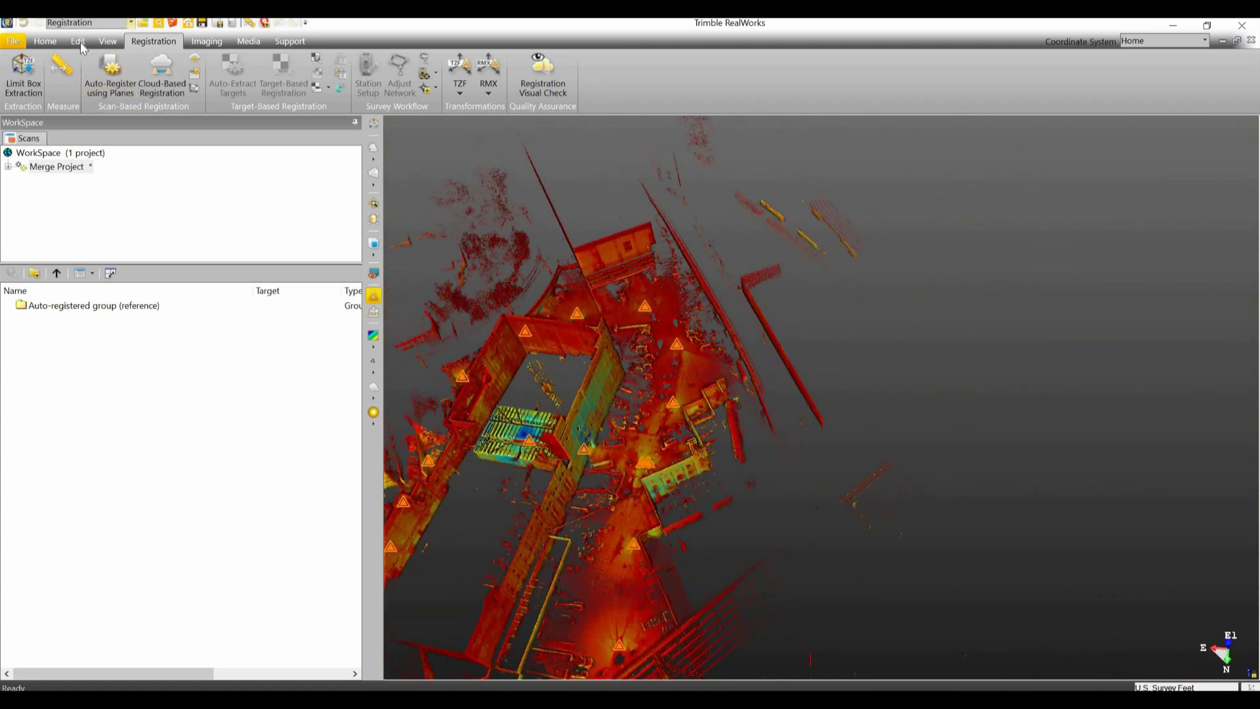
- Switch to Production mode, select the Project Cloud and inspect the merged scan data around the building facade
click(85, 22)
click(79, 48)
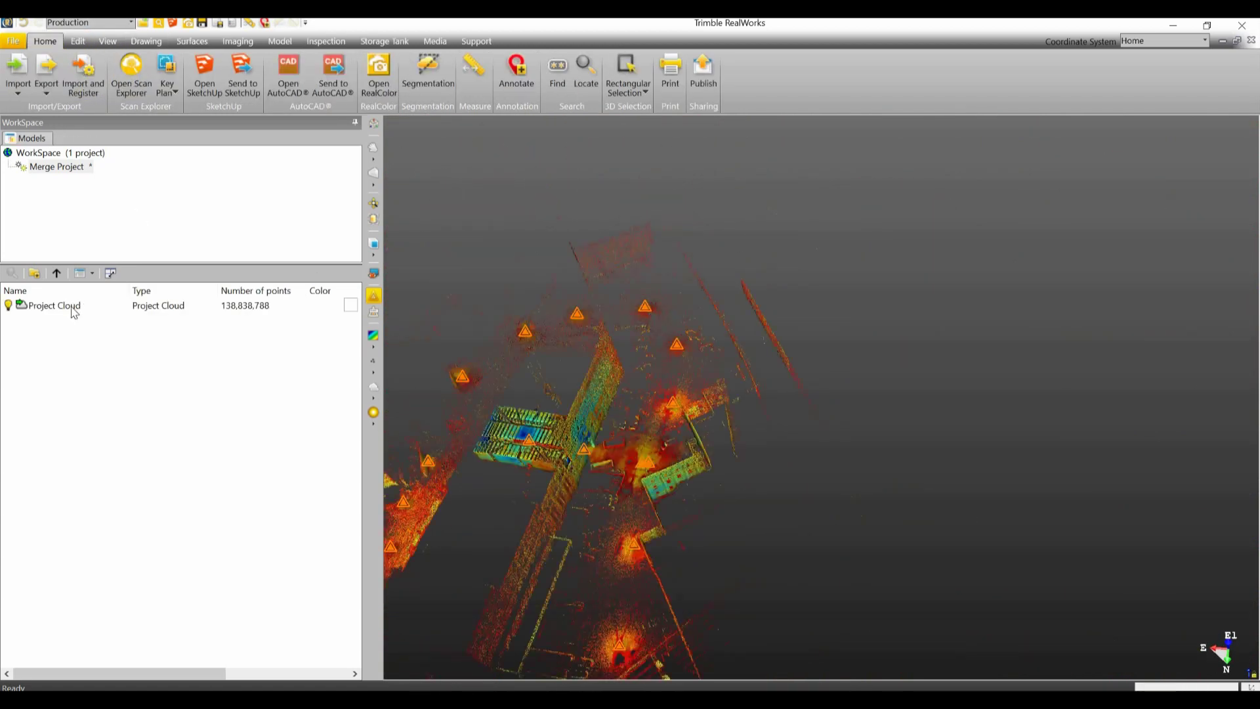
double_click(71, 307)
drag(647, 404, 820, 449)
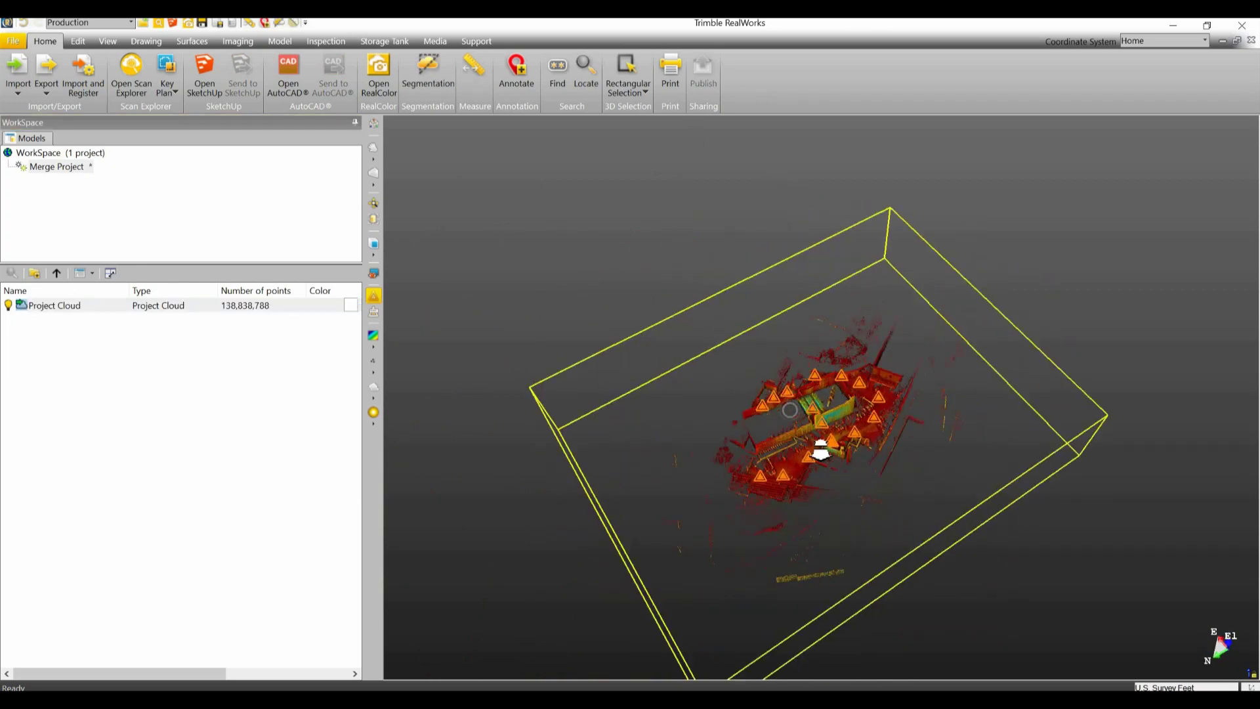
scroll(794, 407, up, 10)
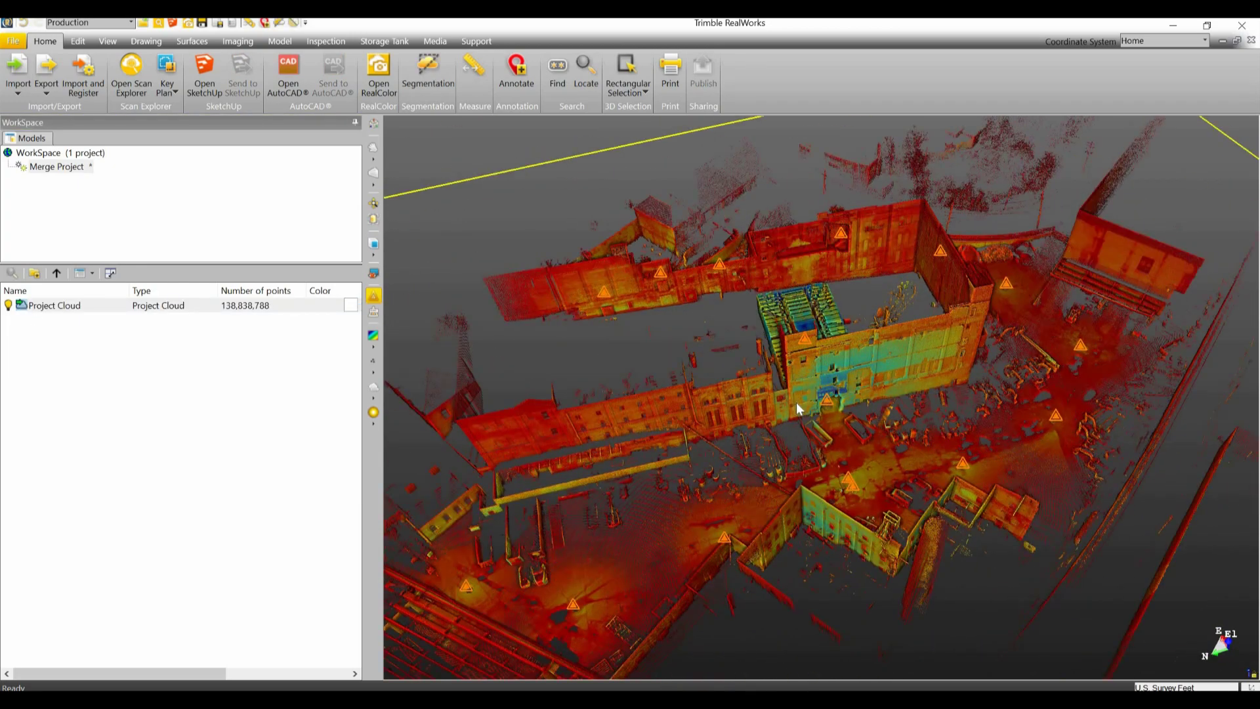
scroll(797, 403, up, 5)
drag(810, 412, 858, 412)
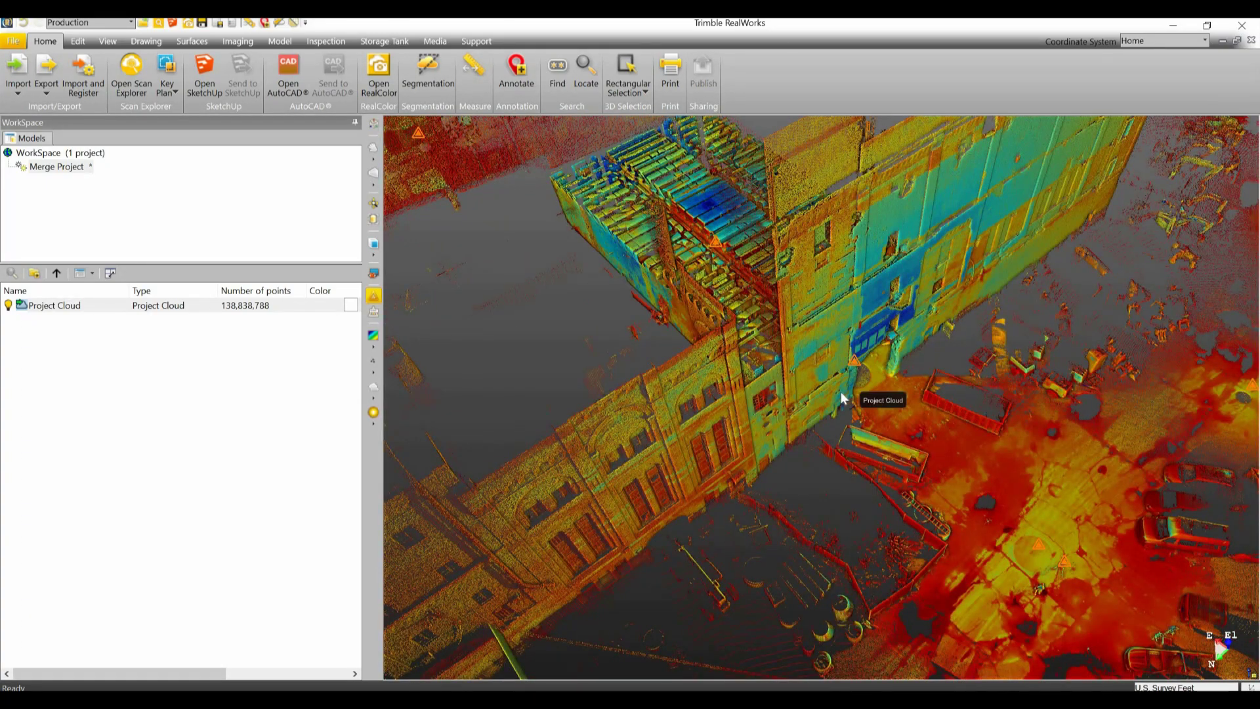
drag(847, 394, 818, 382)
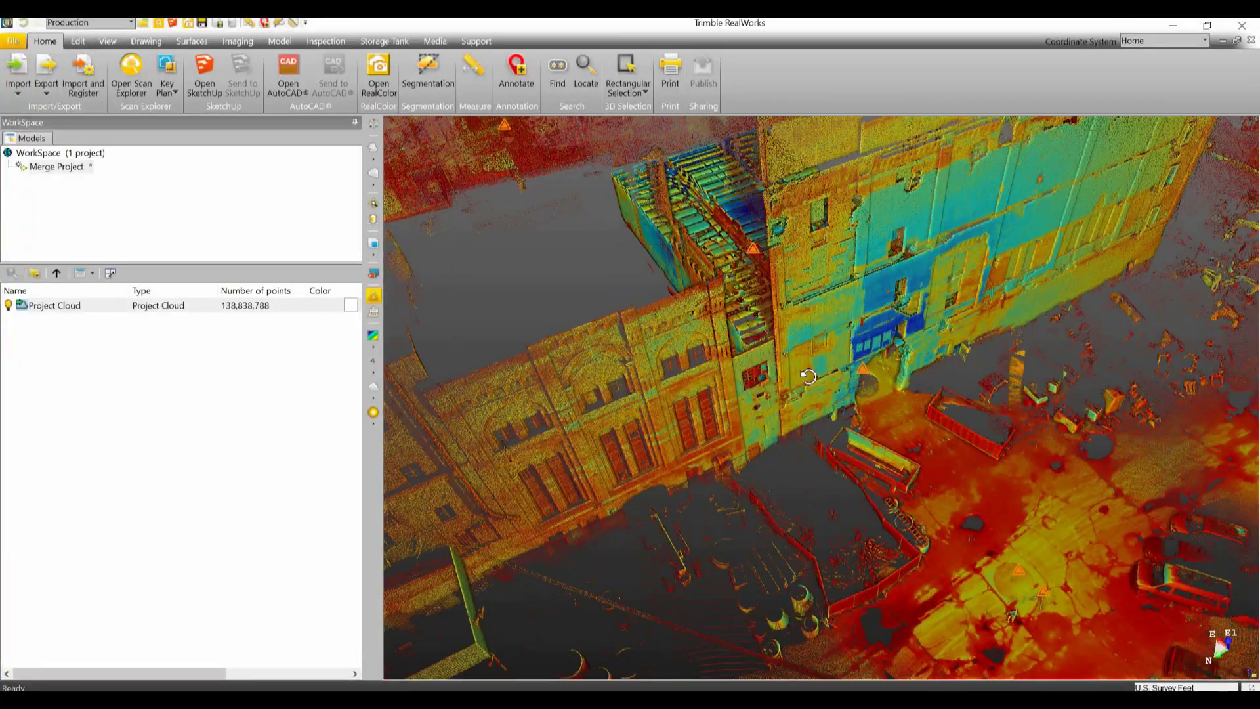
drag(734, 368, 899, 364)
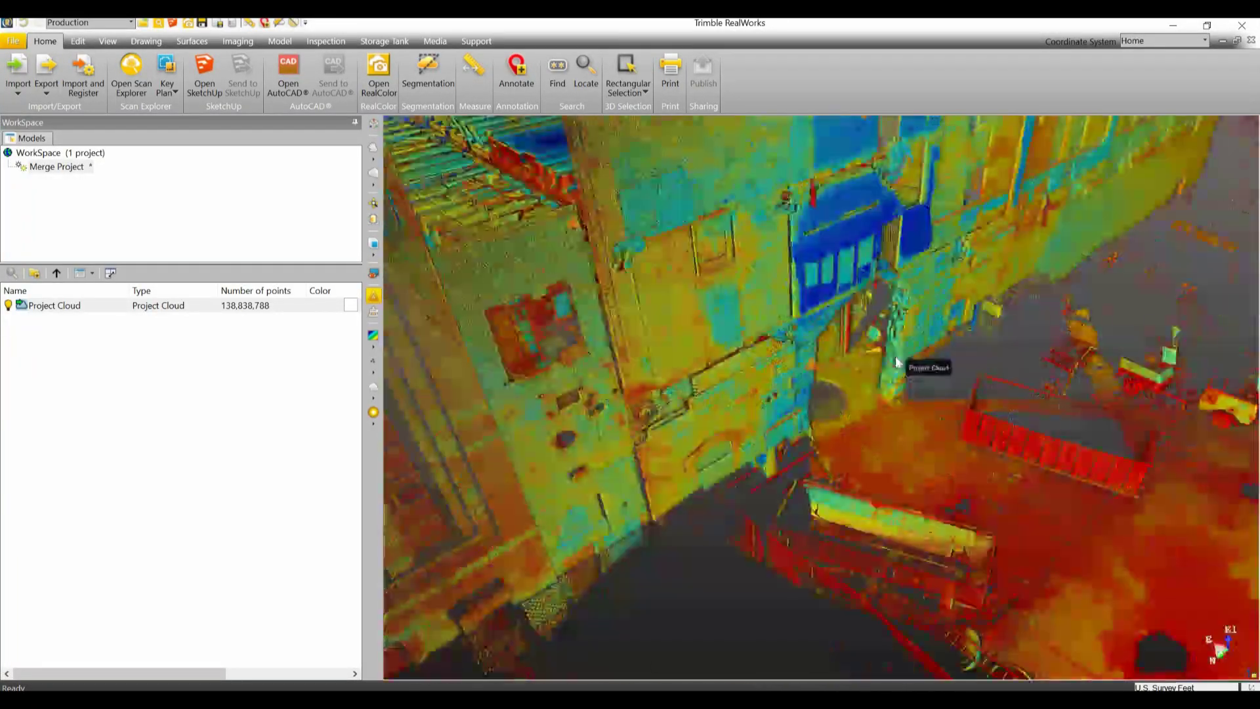